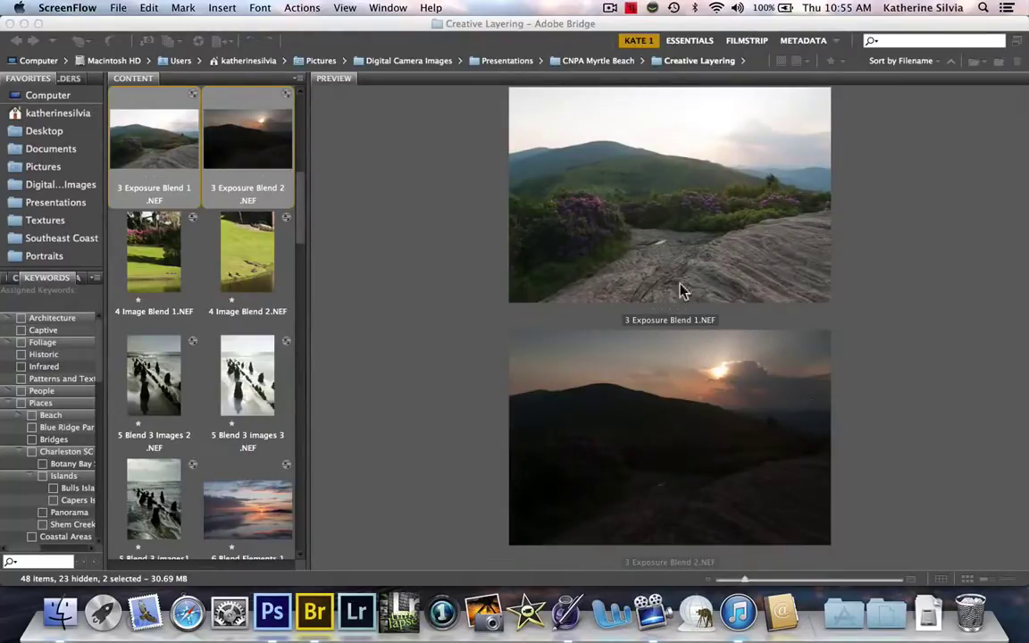
Step: Open both raw exposures in Camera Raw together and review the Lens Corrections Color settings
{"action": "double_click", "coordinate": [253, 142]}
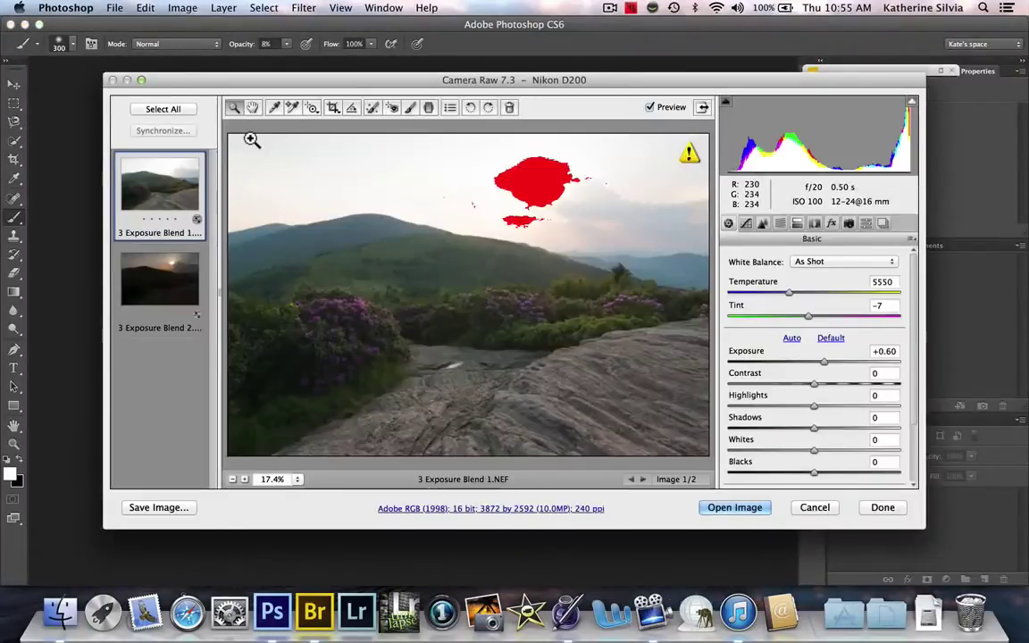
{"action": "left_click", "coordinate": [189, 109]}
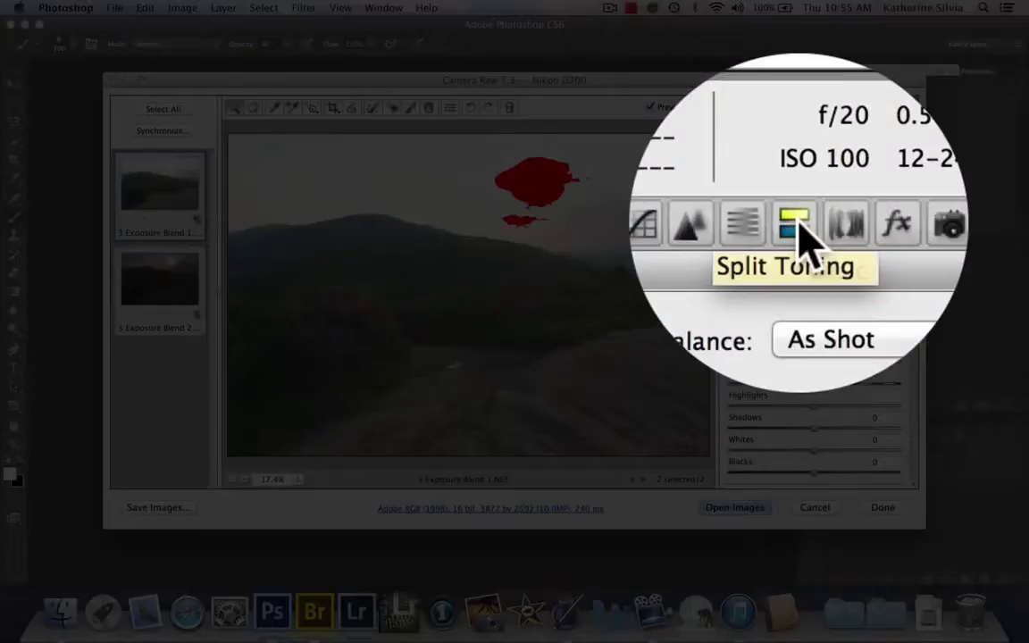
{"action": "left_click", "coordinate": [814, 224]}
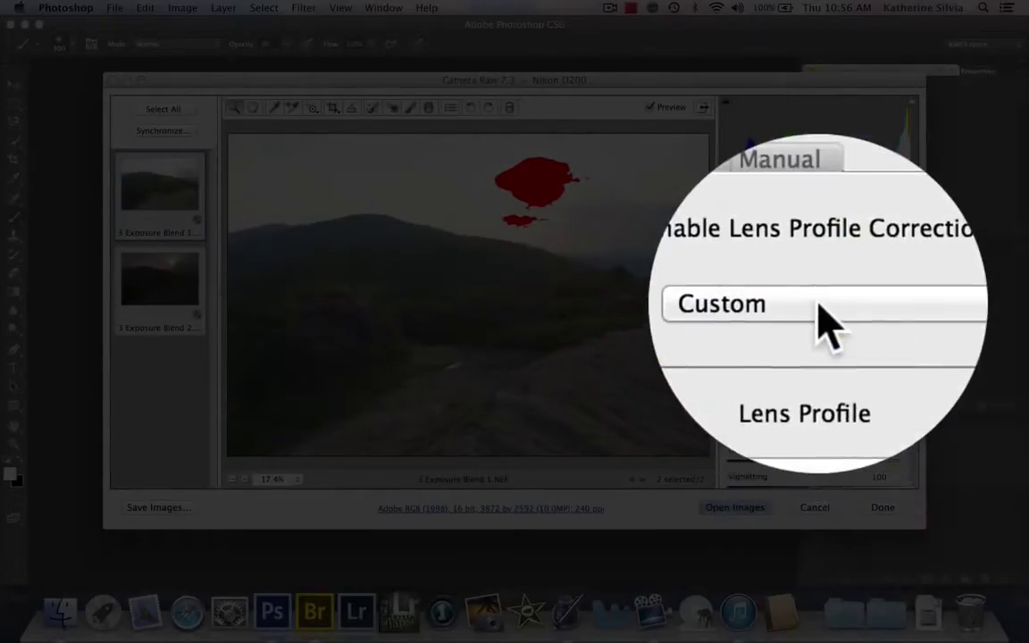
{"action": "left_click", "coordinate": [776, 257]}
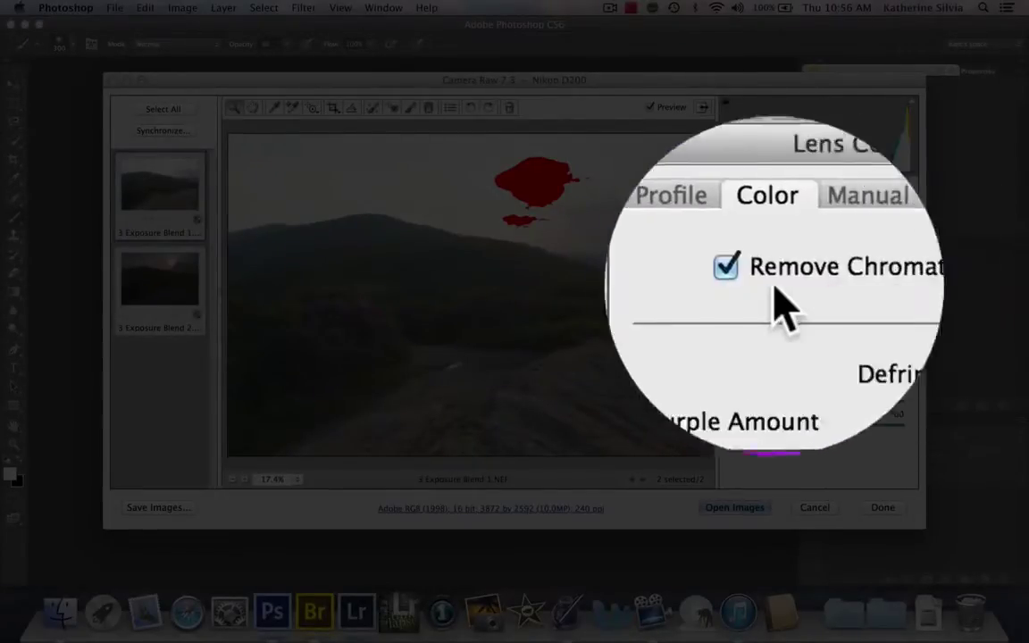
{"action": "left_click", "coordinate": [729, 229]}
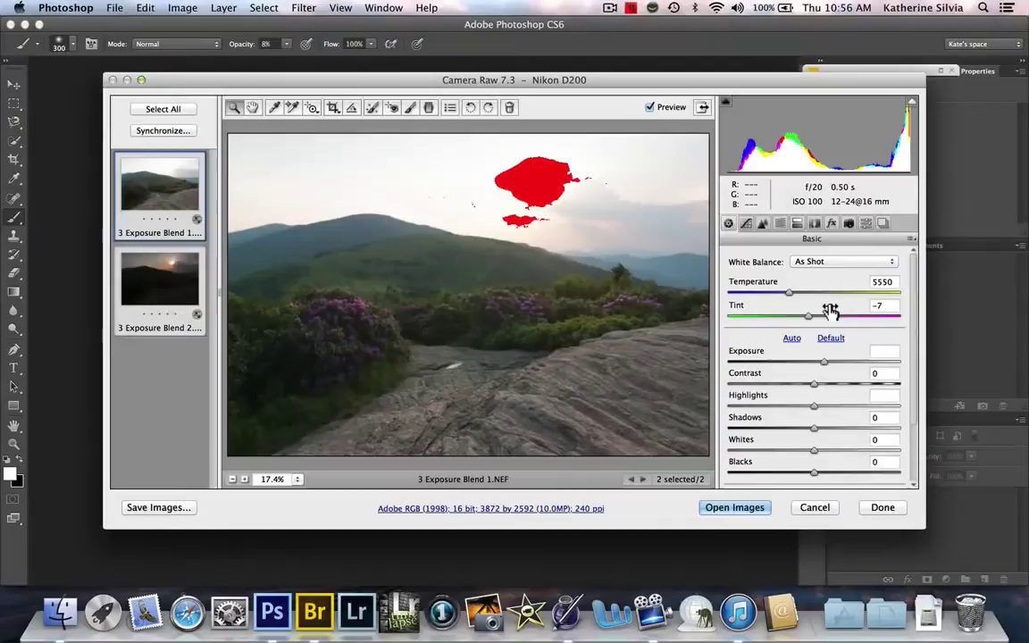
{"action": "scroll", "coordinate": [809, 386], "scroll_direction": "down", "scroll_amount": 3}
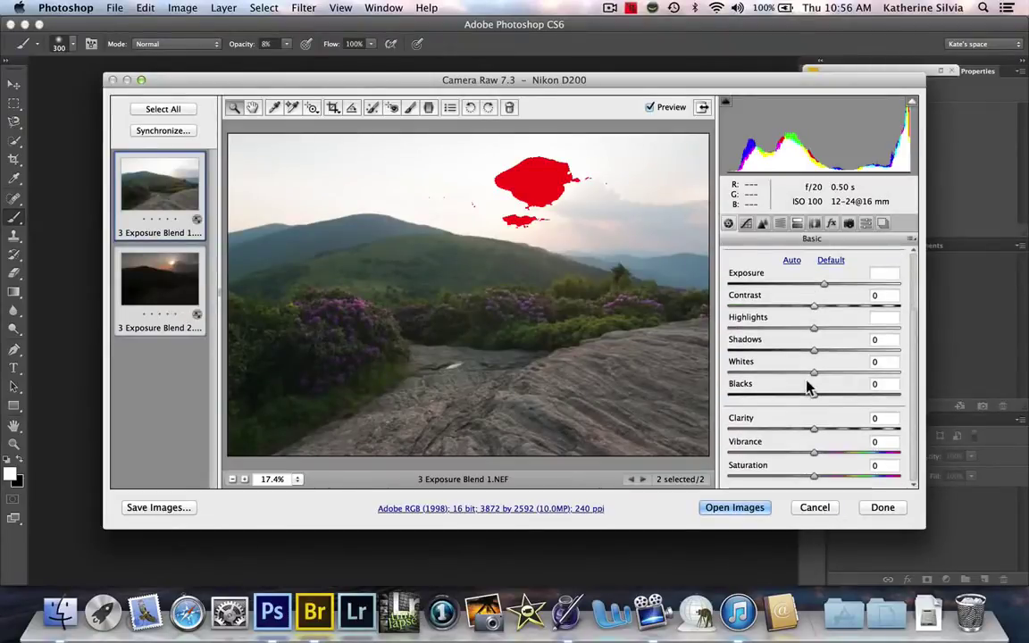
{"action": "scroll", "coordinate": [814, 346], "scroll_direction": "up", "scroll_amount": 3}
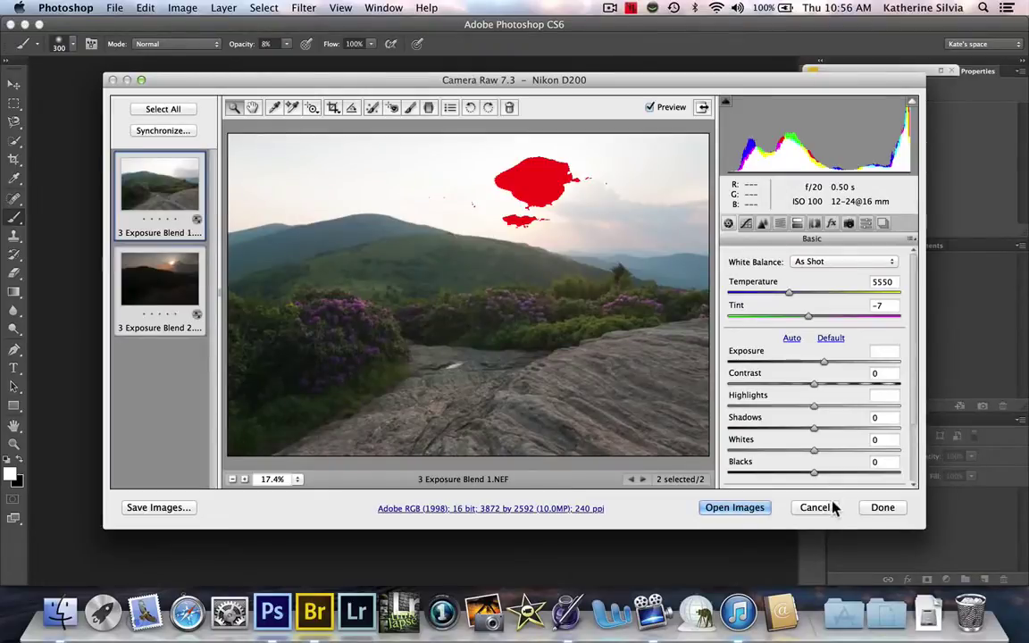
Step: Open both exposures as separate tabbed documents and review the Interface preferences
{"action": "left_click", "coordinate": [741, 510]}
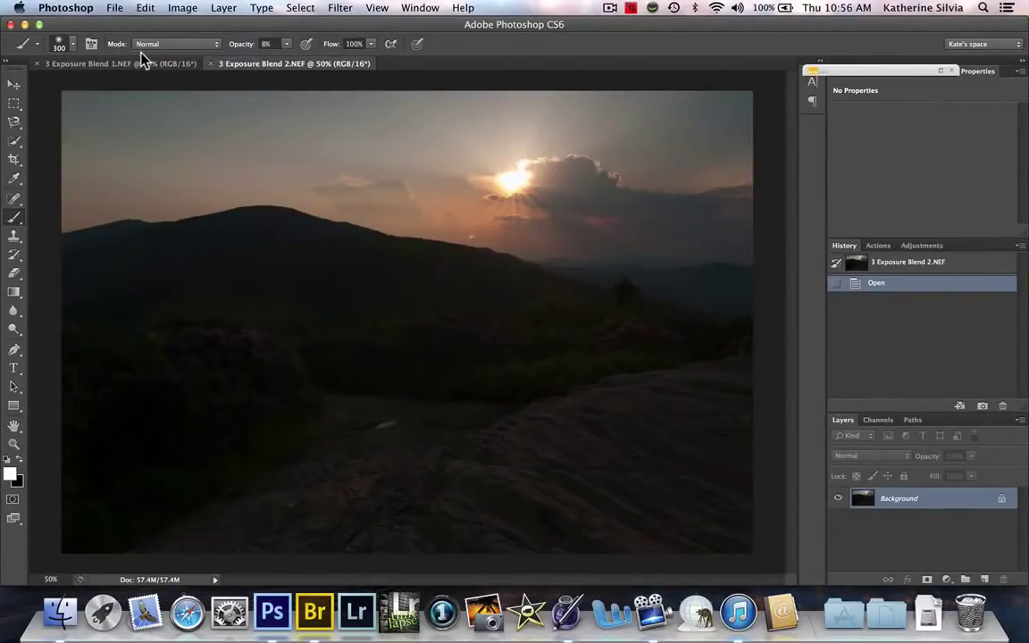
{"action": "left_click", "coordinate": [65, 8]}
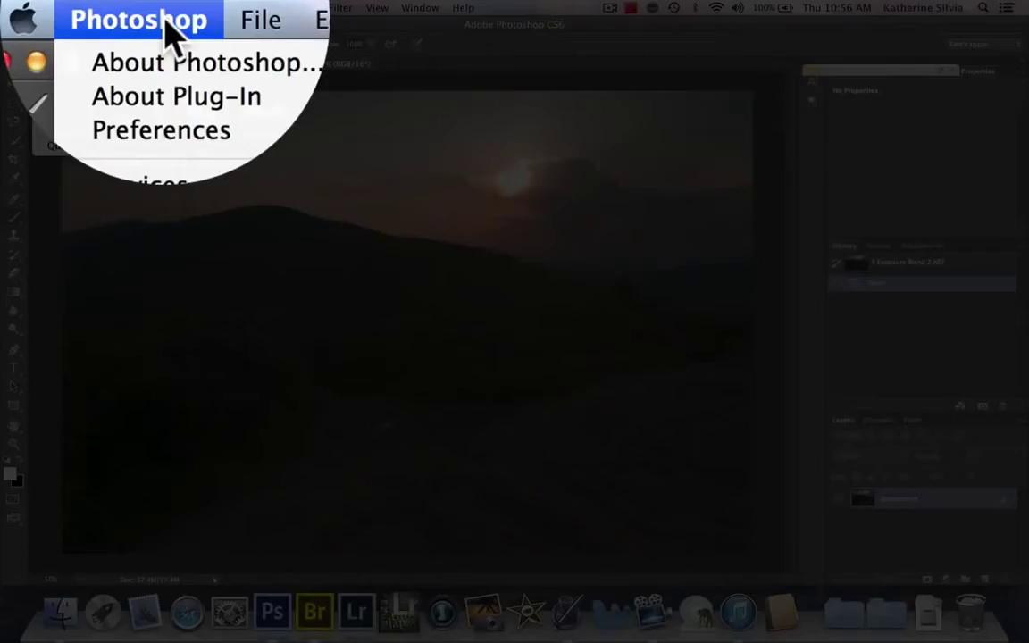
{"action": "mouse_move", "coordinate": [90, 52]}
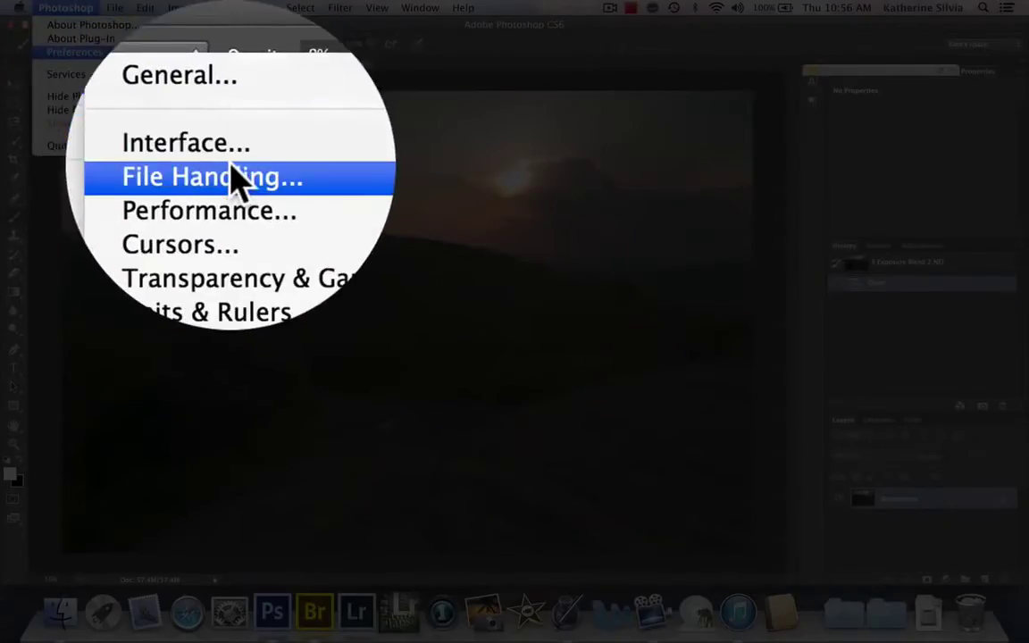
{"action": "left_click", "coordinate": [223, 80]}
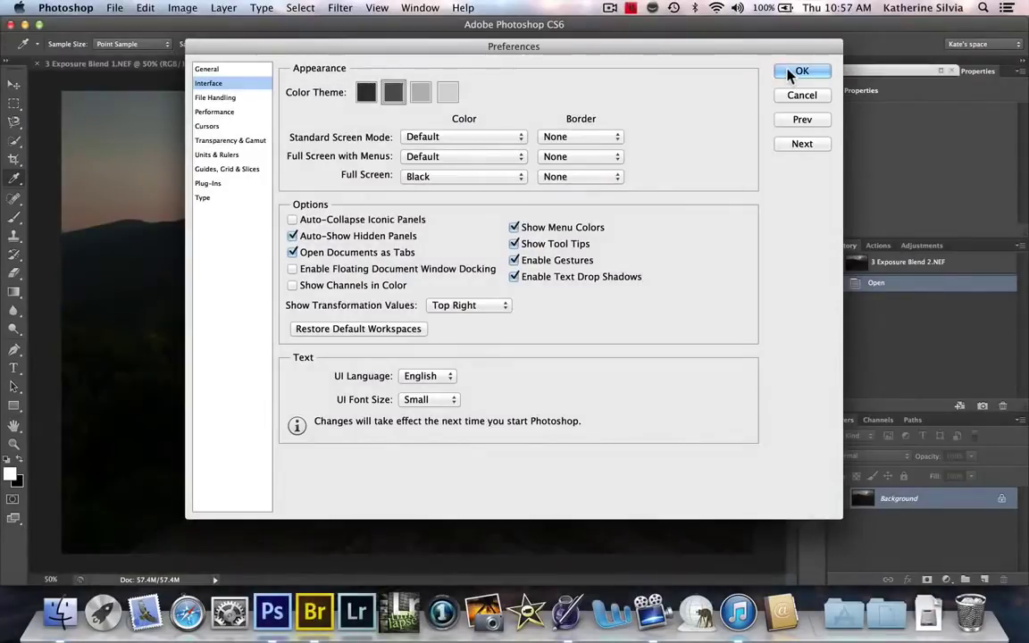
{"action": "left_click", "coordinate": [790, 76]}
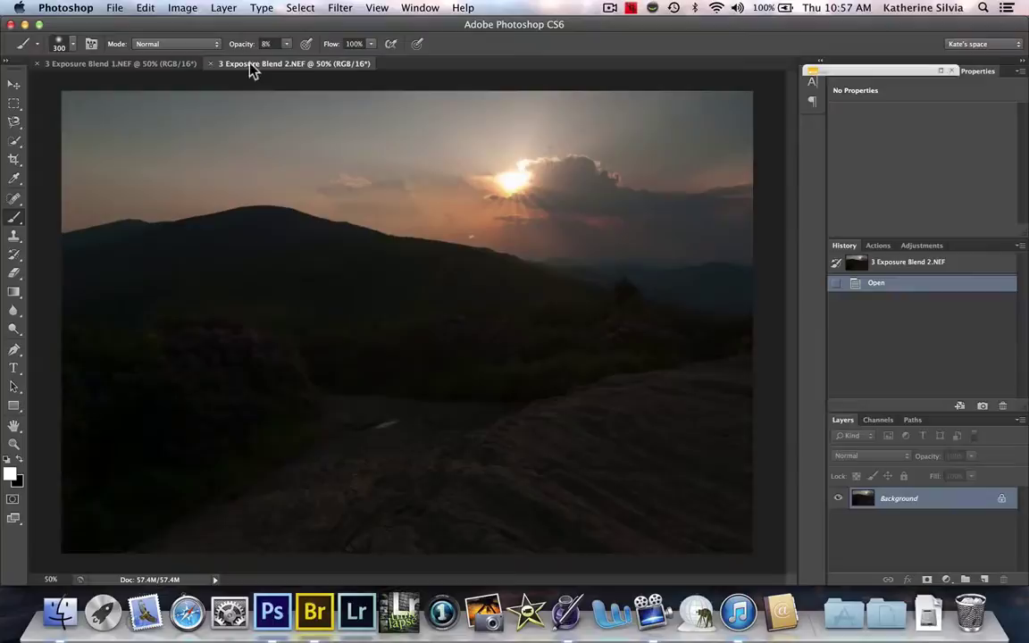
{"action": "left_click", "coordinate": [302, 9]}
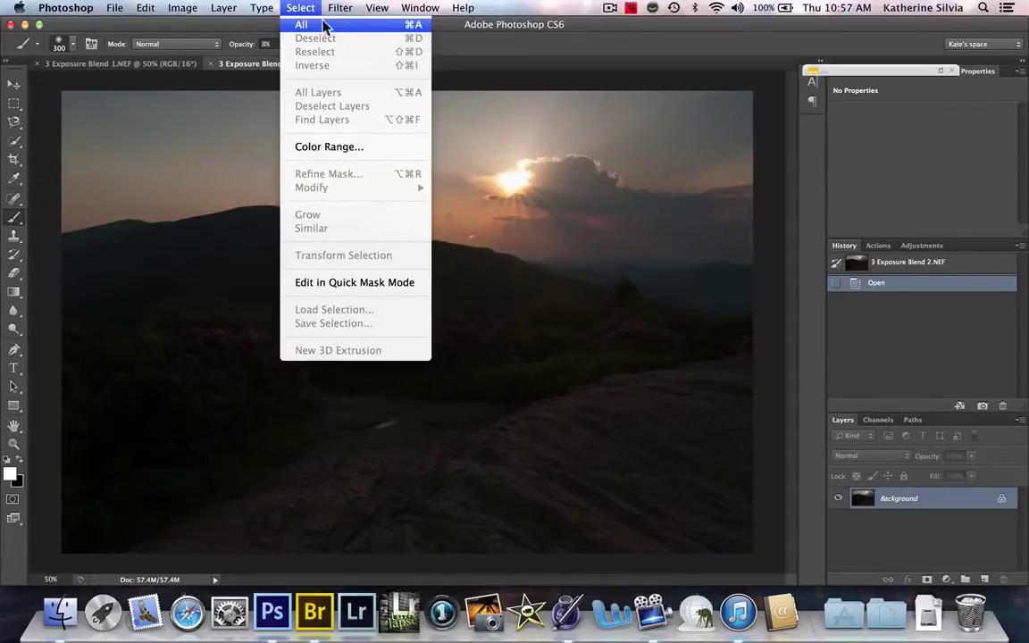
{"action": "left_click", "coordinate": [295, 9]}
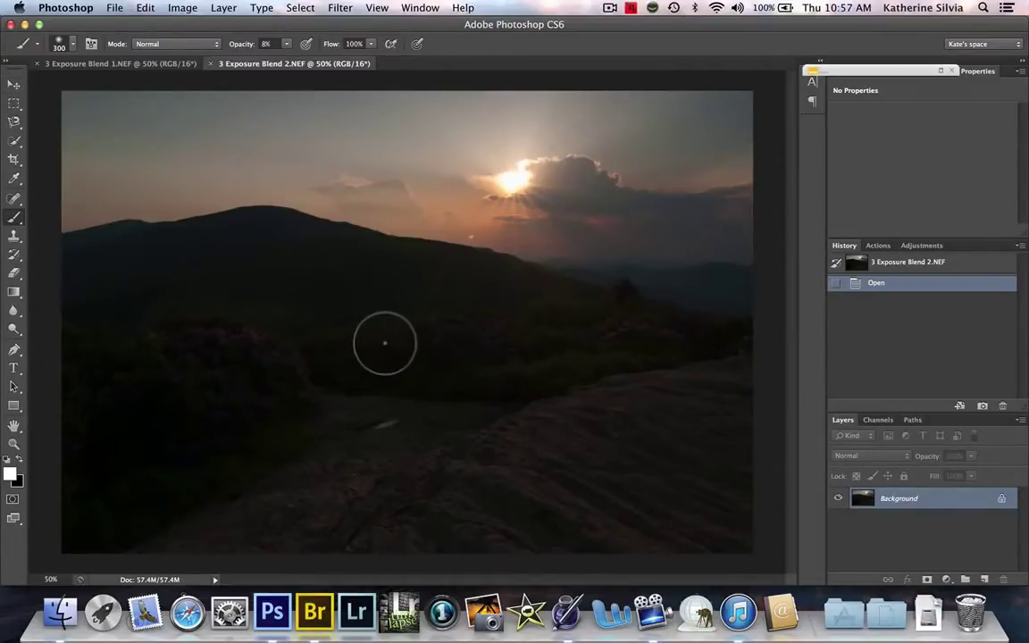
Step: Drag the dark sunset exposure into 3 Exposure Blend 1 as Layer 1, aligned over Background
{"action": "key", "text": "v"}
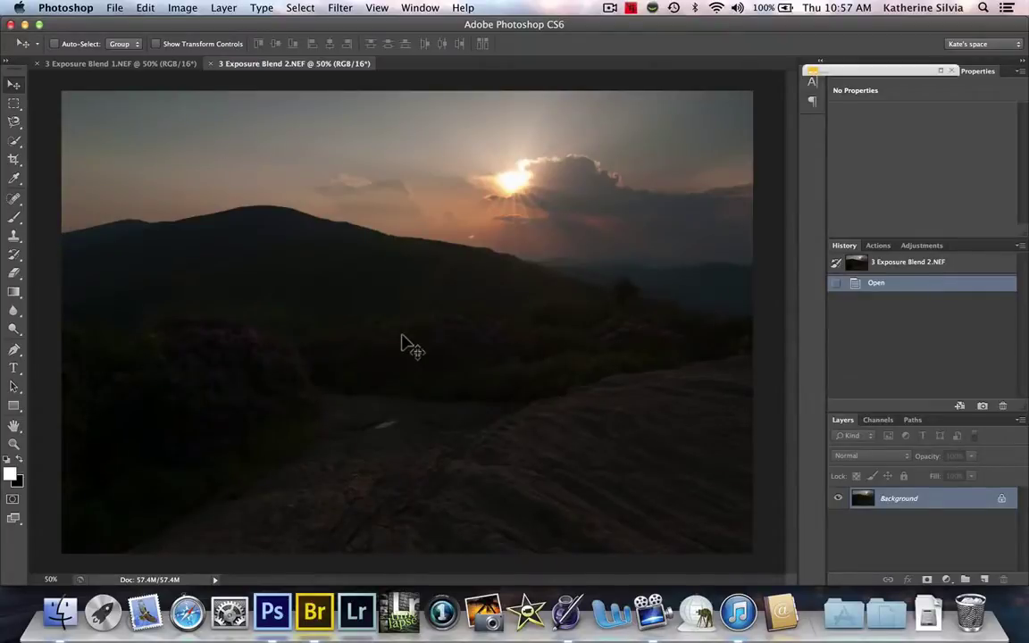
{"action": "left_click_drag", "start_coordinate": [402, 344], "coordinate": [365, 303]}
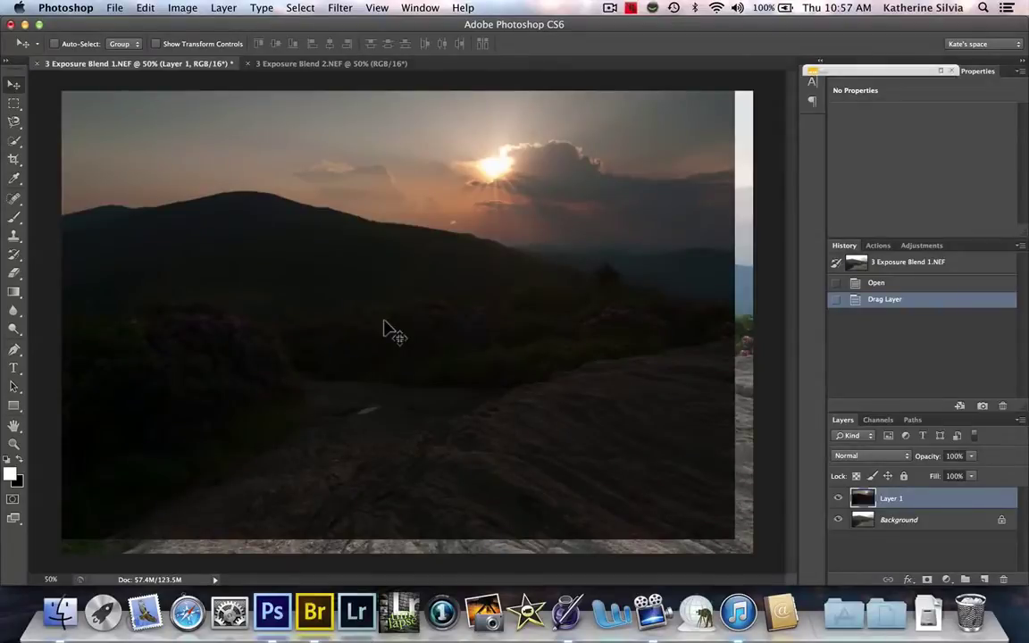
{"action": "left_click_drag", "start_coordinate": [384, 329], "coordinate": [454, 294]}
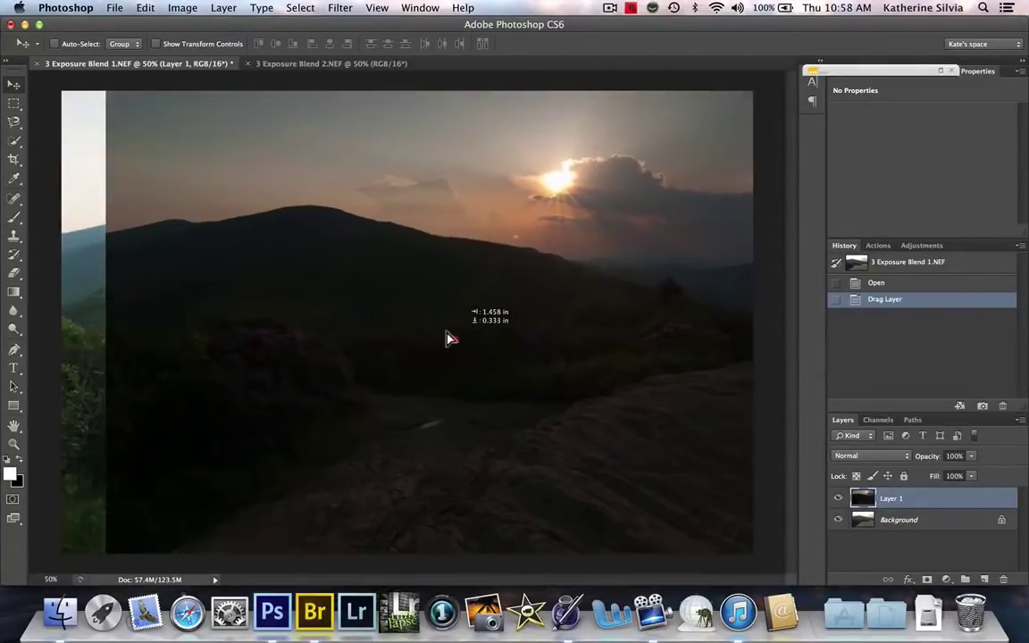
{"action": "left_click_drag", "start_coordinate": [448, 335], "coordinate": [408, 338]}
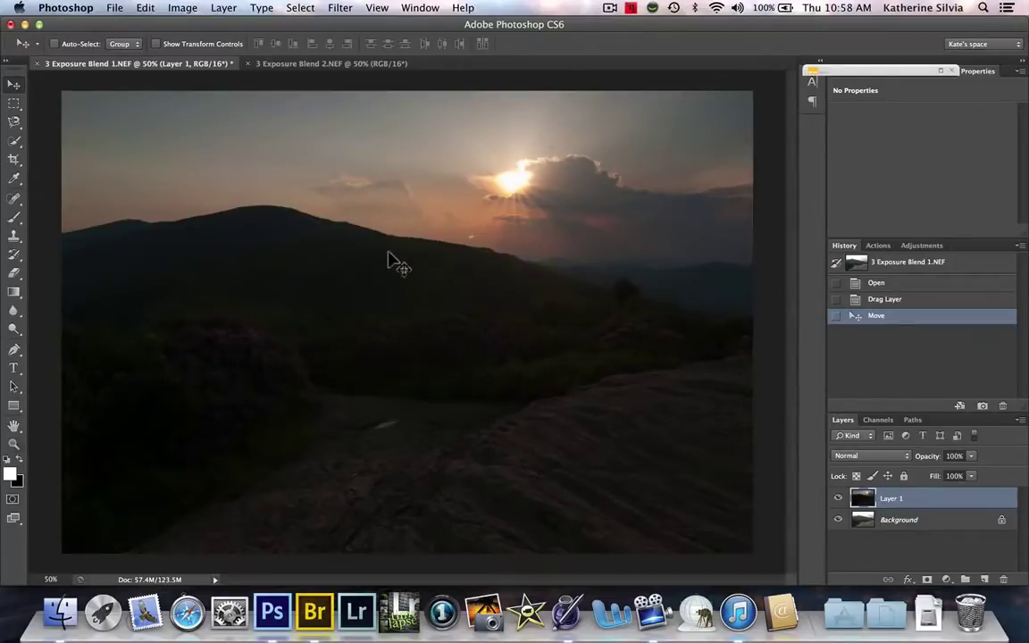
Step: Zoom into the ridgeline, drop Layer 1 to 84% opacity, and nudge it into register
{"action": "key", "text": "z"}
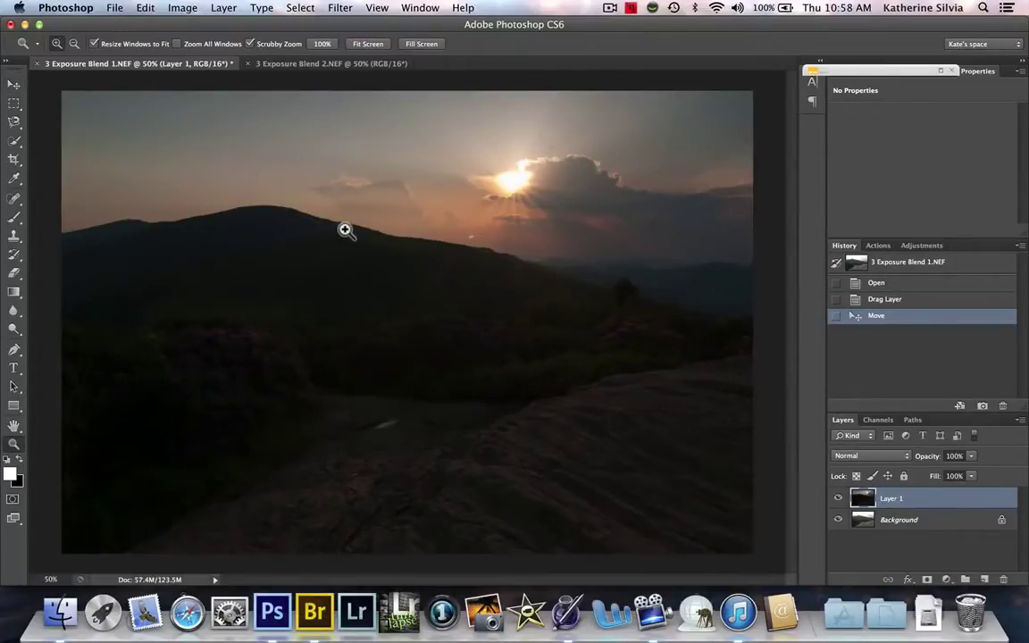
{"action": "left_click", "coordinate": [345, 230]}
{"action": "left_click", "coordinate": [441, 341]}
{"action": "left_click", "coordinate": [442, 341]}
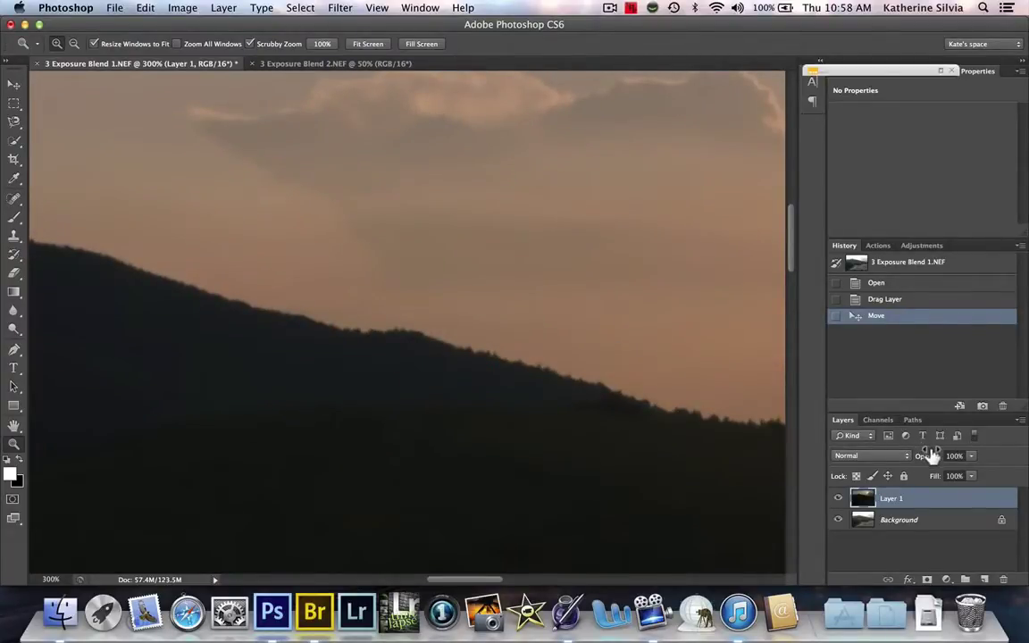
{"action": "left_click_drag", "start_coordinate": [932, 456], "coordinate": [924, 455]}
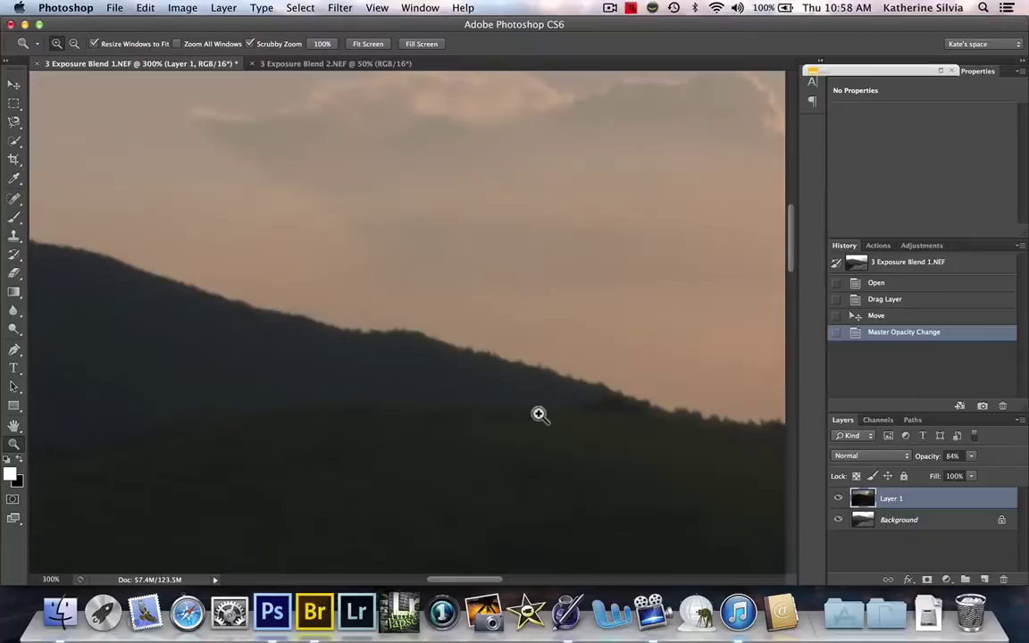
{"action": "key", "text": "v"}
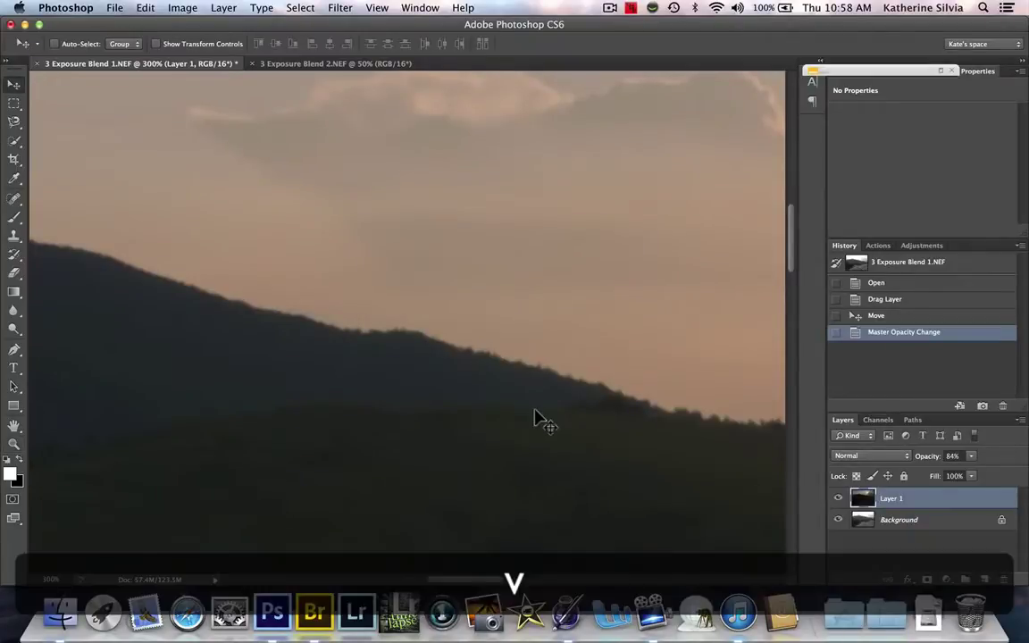
{"action": "mouse_move", "coordinate": [438, 368]}
{"action": "left_mouse_down"}
{"action": "mouse_move", "coordinate": [489, 293]}
{"action": "mouse_move", "coordinate": [443, 287]}
{"action": "mouse_move", "coordinate": [462, 361]}
{"action": "mouse_move", "coordinate": [417, 413]}
{"action": "mouse_move", "coordinate": [468, 346]}
{"action": "mouse_move", "coordinate": [478, 299]}
{"action": "mouse_move", "coordinate": [416, 434]}
{"action": "mouse_move", "coordinate": [453, 341]}
{"action": "mouse_move", "coordinate": [444, 368]}
{"action": "left_mouse_up"}
Step: Fit the image on screen and toggle Layer 1's visibility to compare the two exposures
{"action": "key", "text": "z"}
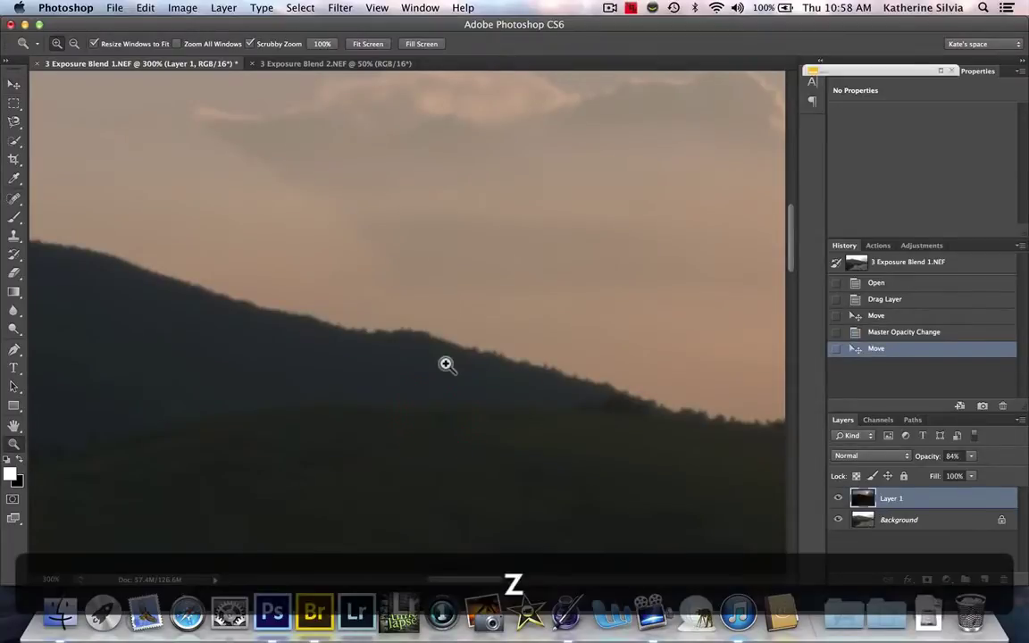
{"action": "right_click", "coordinate": [447, 364]}
{"action": "left_click", "coordinate": [494, 370]}
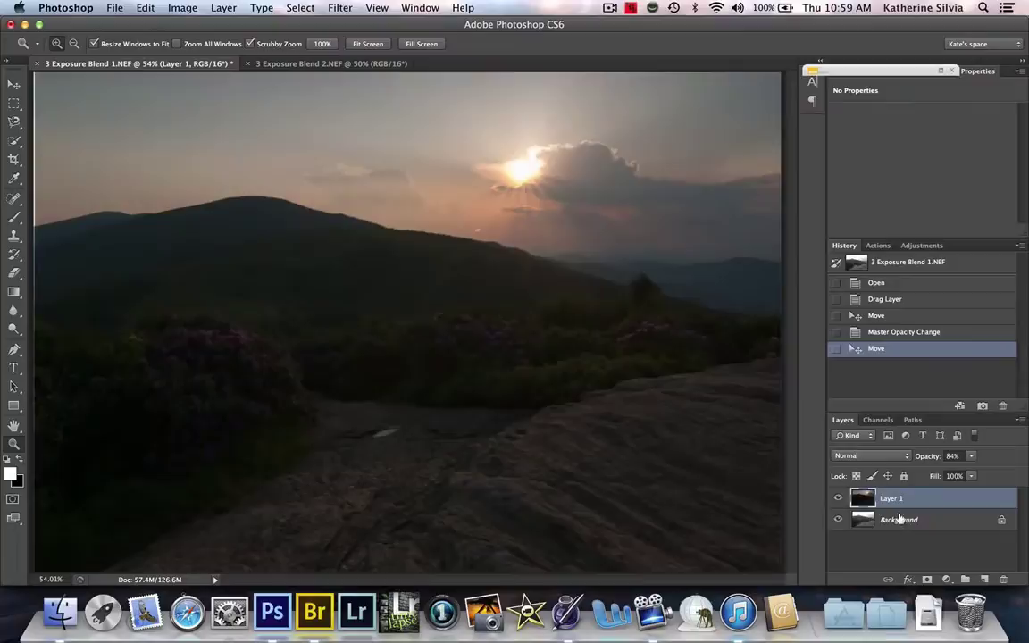
{"action": "left_click", "coordinate": [901, 519]}
{"action": "left_click", "coordinate": [898, 499]}
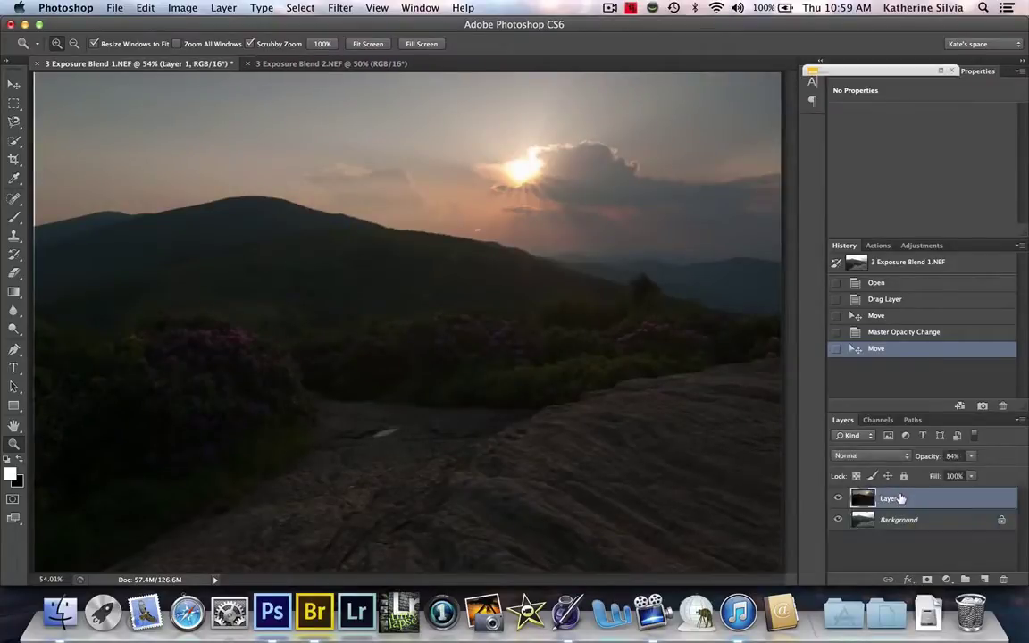
{"action": "left_click", "coordinate": [837, 499]}
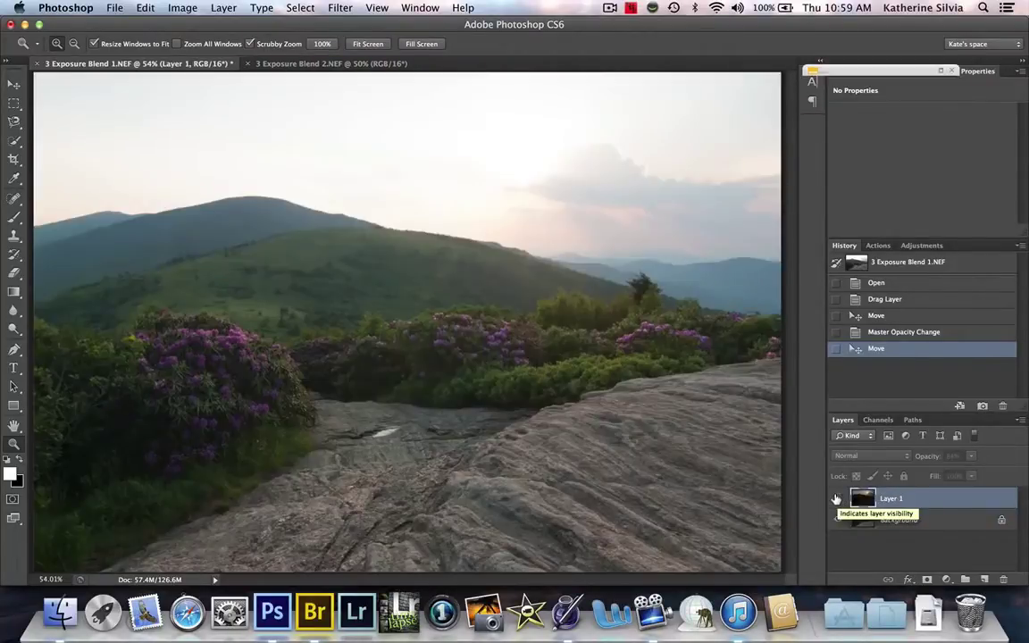
{"action": "left_click", "coordinate": [837, 498]}
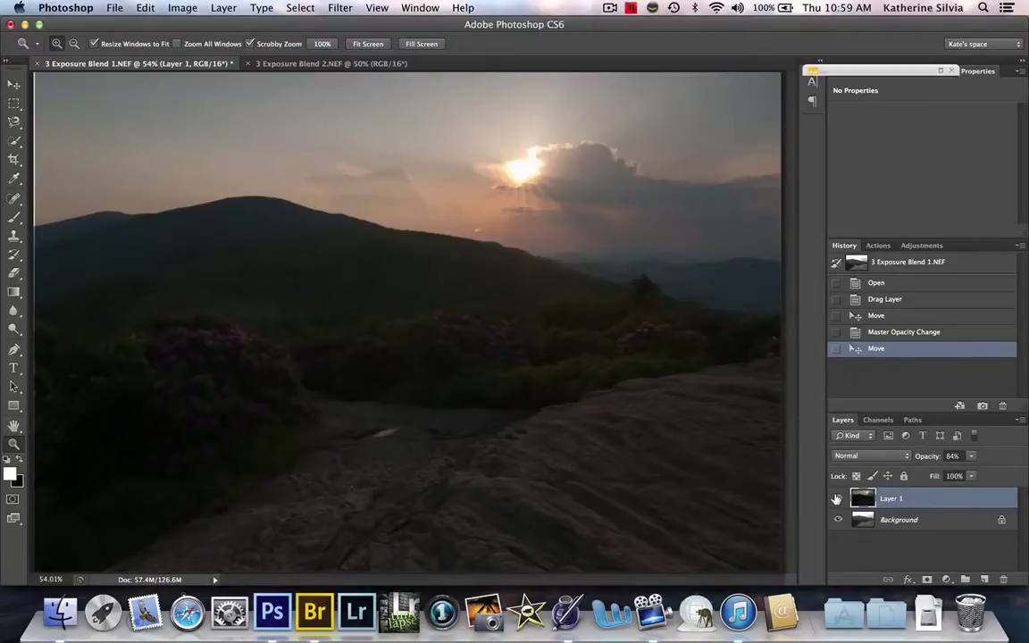
Step: Return Layer 1 to 100% opacity and add a white layer mask, targeting the mask
{"action": "key", "text": "0"}
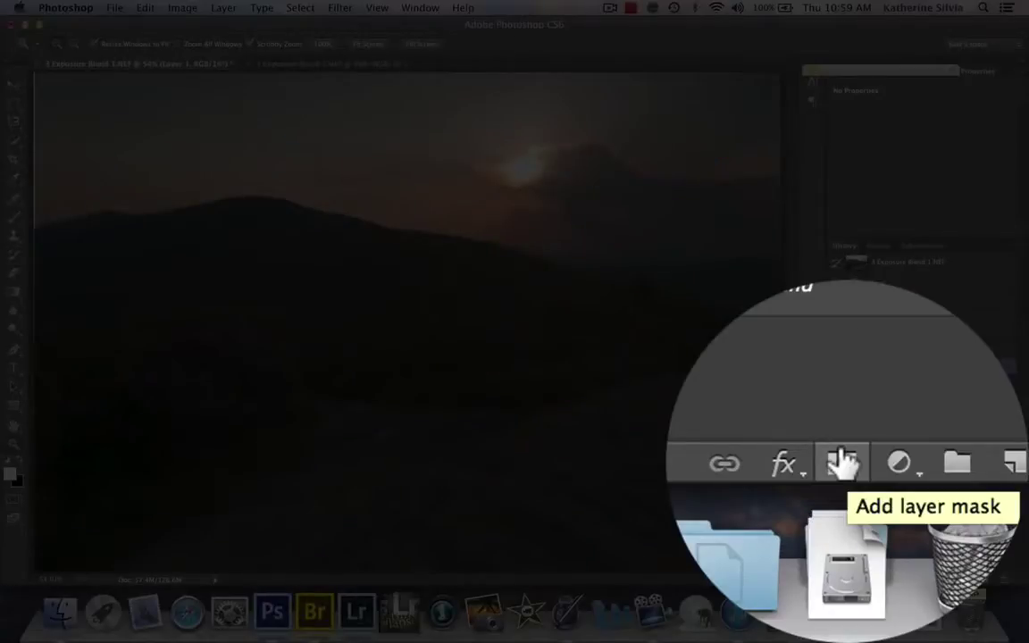
{"action": "left_click", "coordinate": [927, 579]}
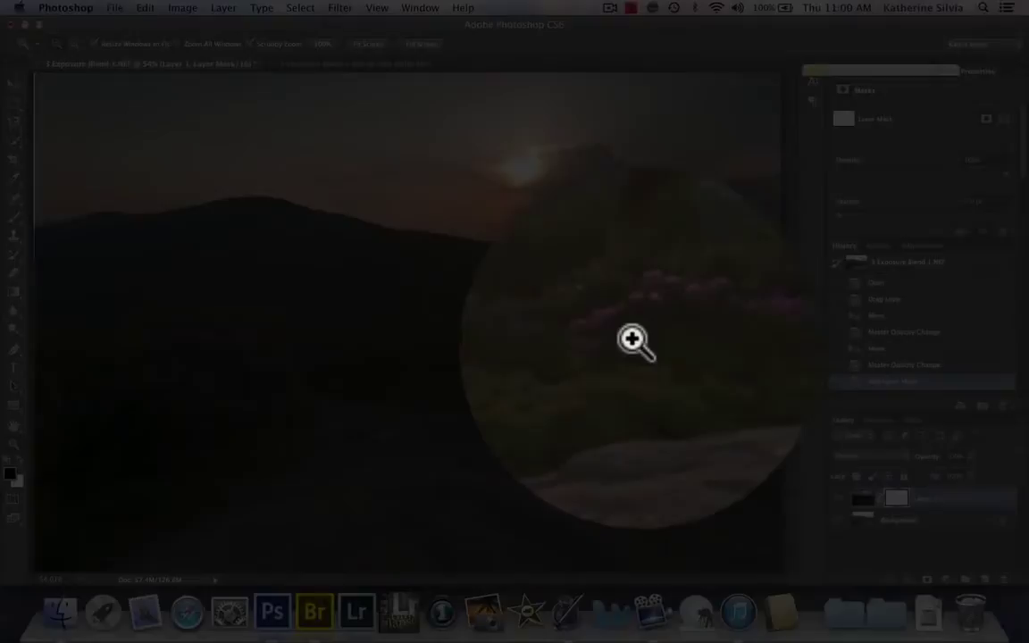
{"action": "left_click", "coordinate": [842, 460]}
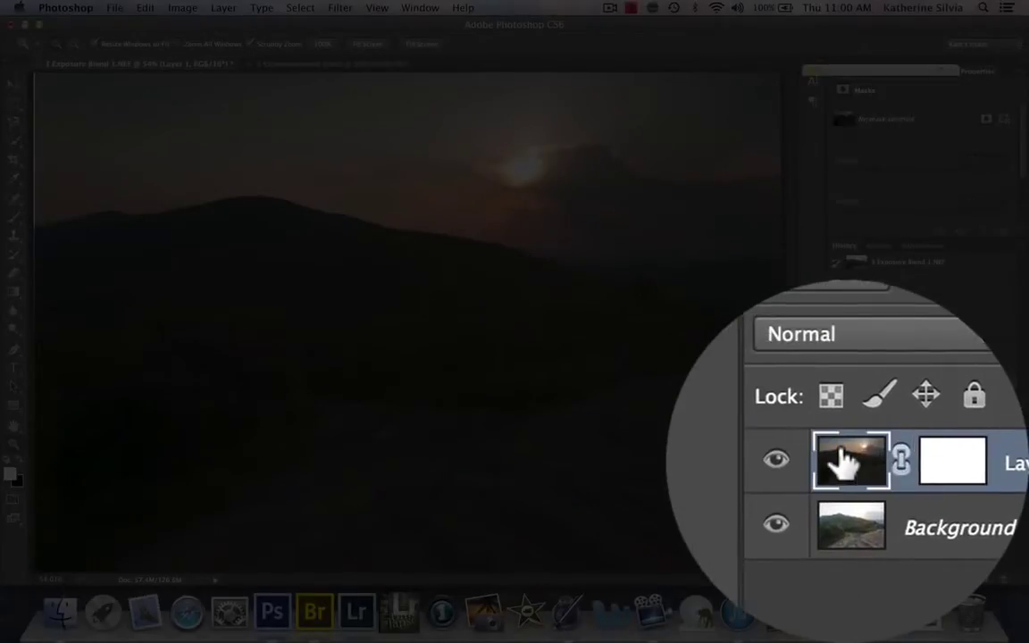
{"action": "left_click", "coordinate": [840, 460]}
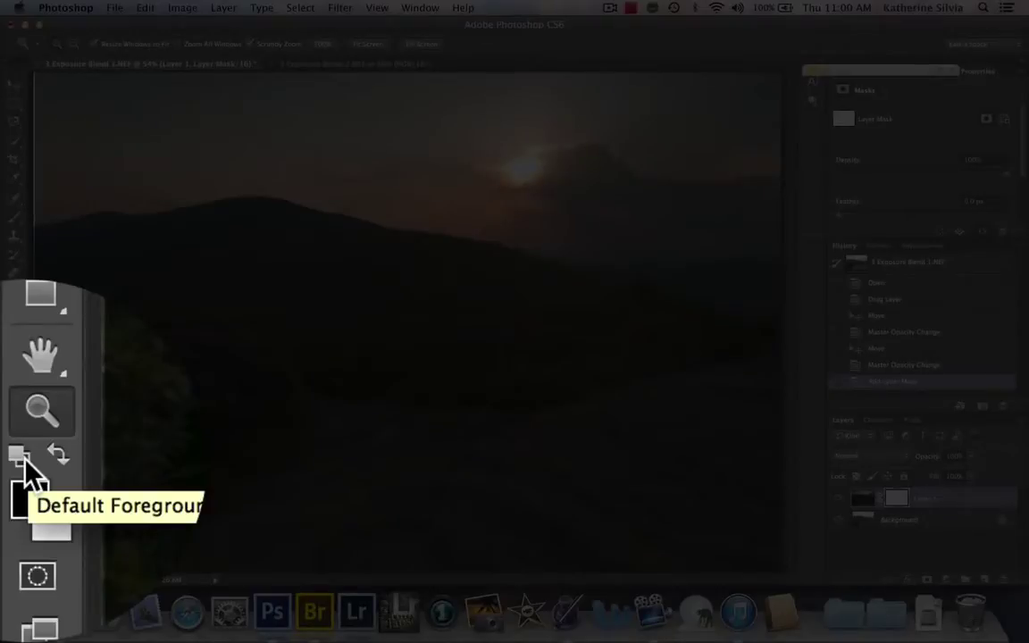
Step: Reset default colours so black is the painting colour
{"action": "left_click", "coordinate": [20, 456]}
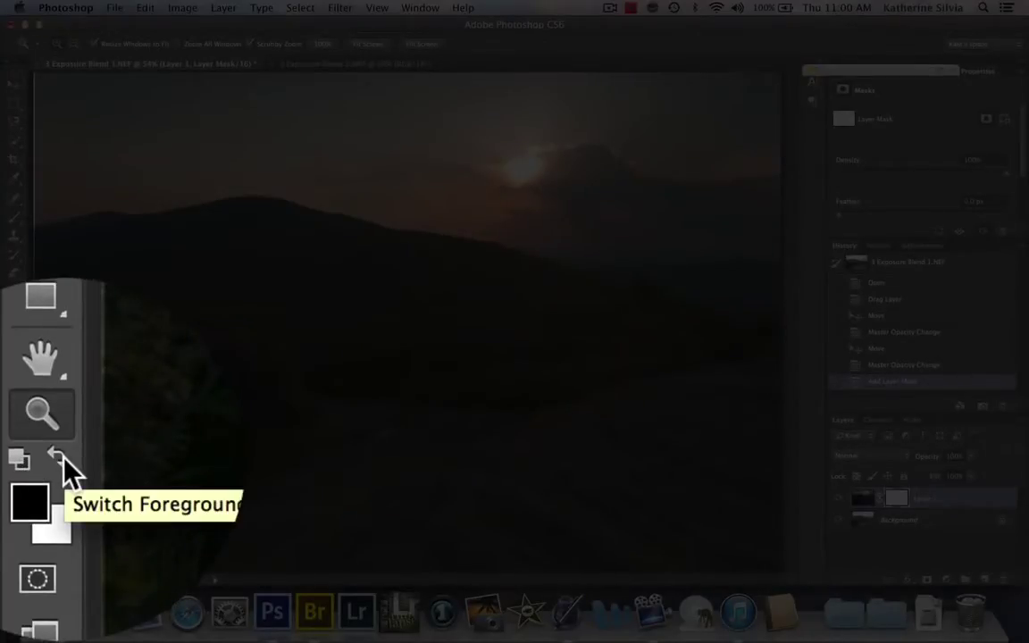
{"action": "left_click", "coordinate": [61, 456]}
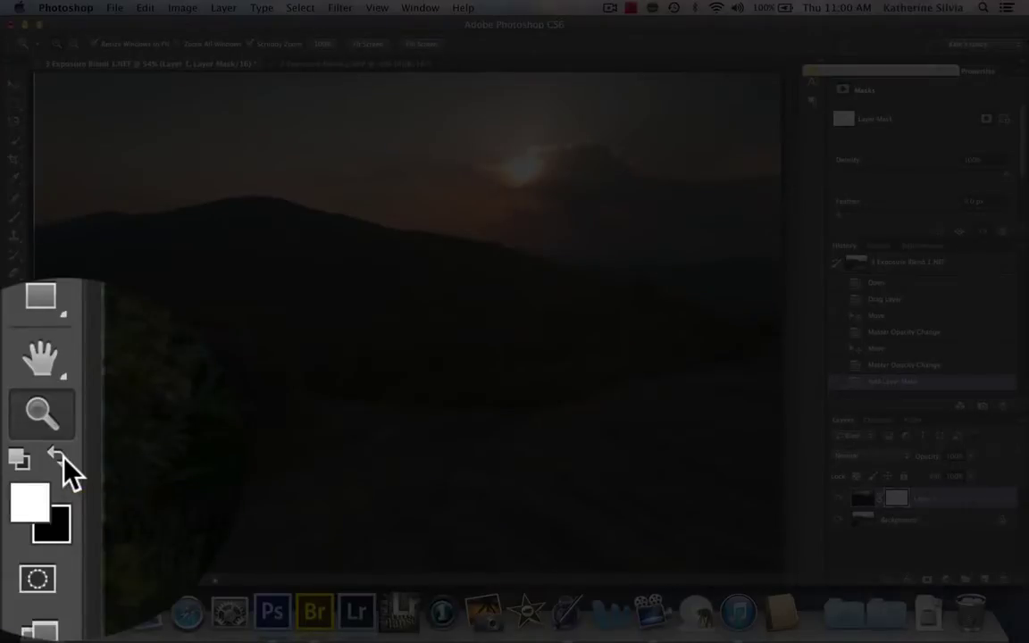
{"action": "left_click", "coordinate": [61, 456]}
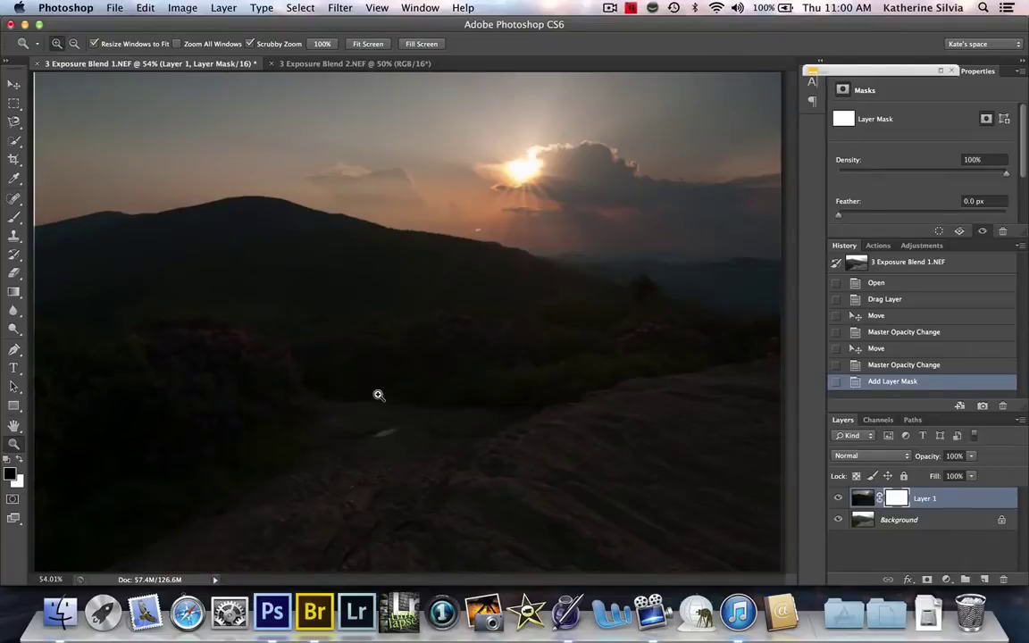
Step: Set up a soft 0%-hardness brush at 600 px with 100% opacity
{"action": "key", "text": "b"}
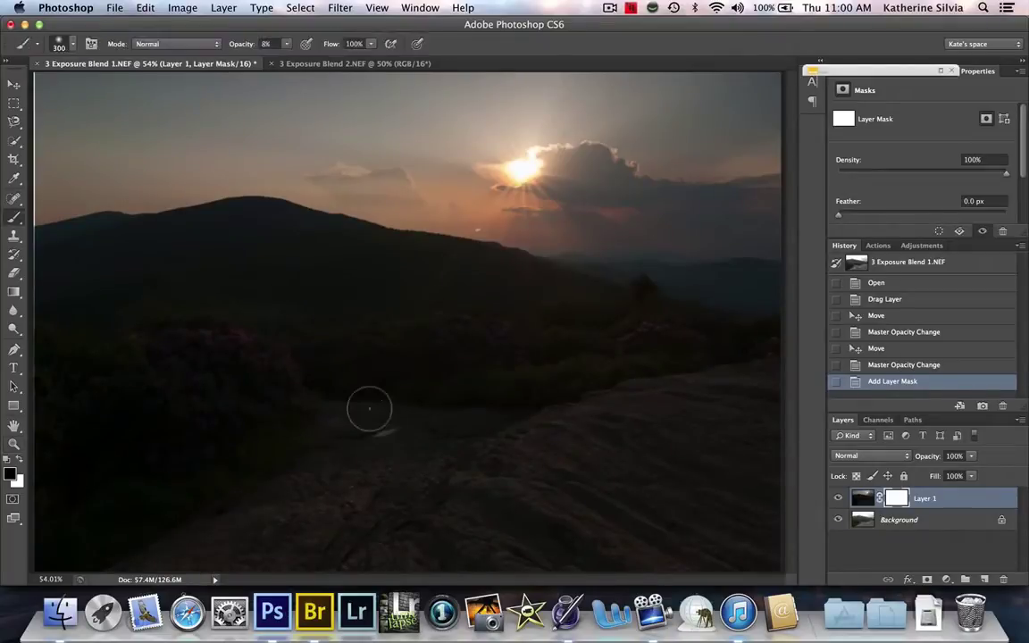
{"action": "left_click", "coordinate": [72, 46]}
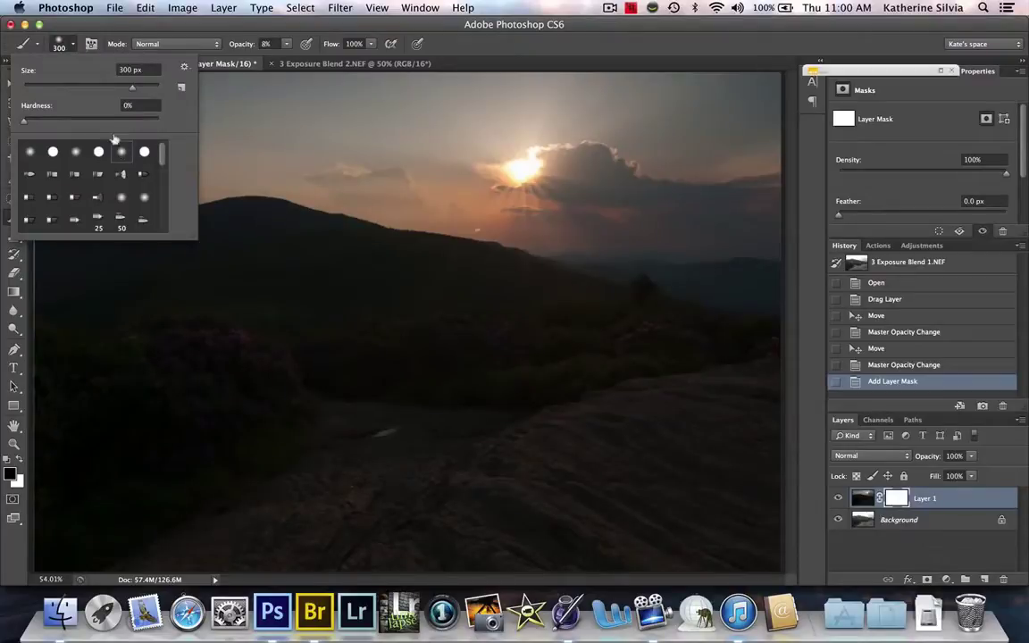
{"action": "left_click", "coordinate": [69, 44]}
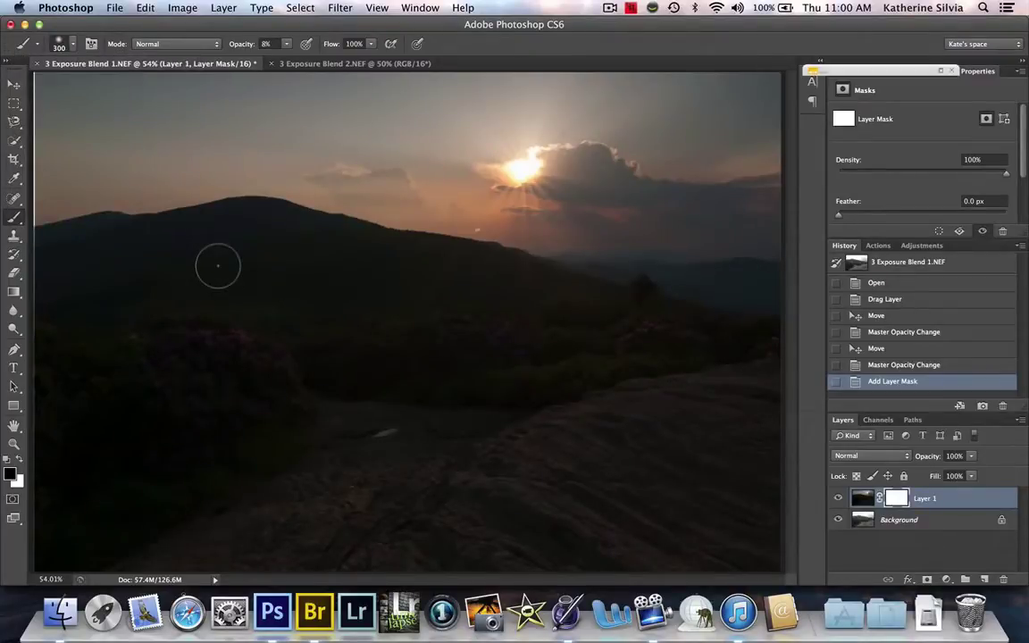
{"action": "key", "text": "bracketright"}
{"action": "key", "text": "bracketright"}
{"action": "left_click", "coordinate": [288, 46]}
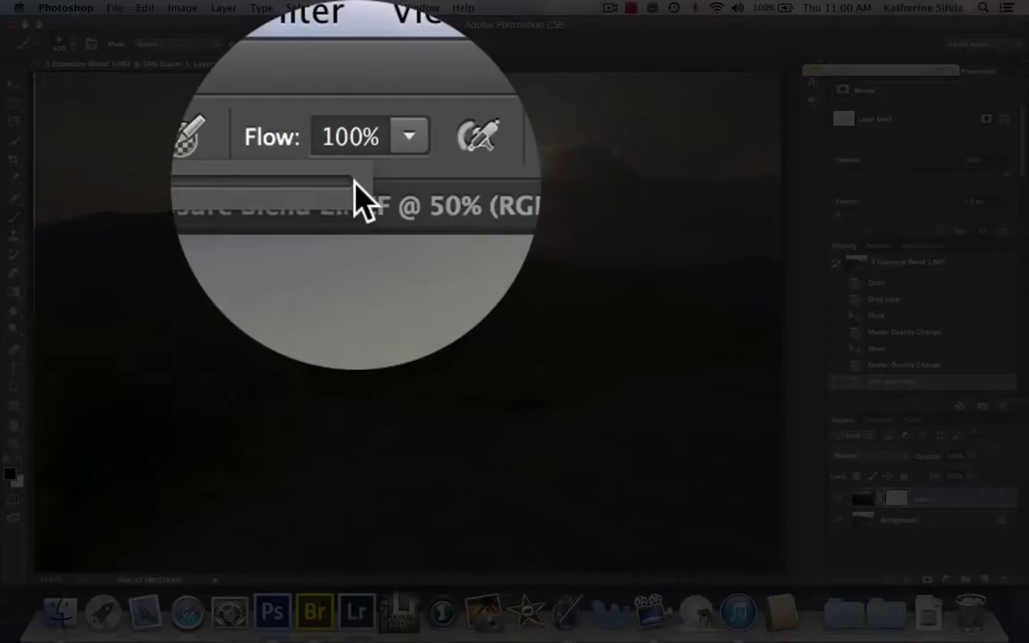
{"action": "left_click", "coordinate": [356, 61]}
{"action": "left_click", "coordinate": [290, 47]}
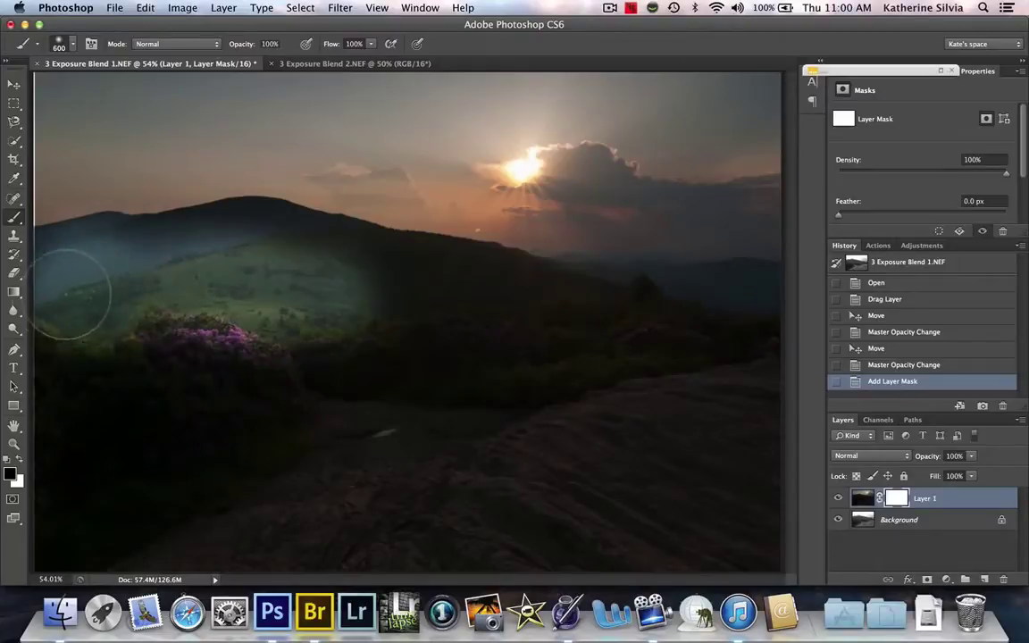
Step: Paint black on the mask over the left hillside, flowers, foliage, distant hills and rock
{"action": "mouse_move", "coordinate": [74, 293]}
{"action": "left_mouse_down"}
{"action": "mouse_move", "coordinate": [207, 277]}
{"action": "mouse_move", "coordinate": [610, 348]}
{"action": "left_mouse_up"}
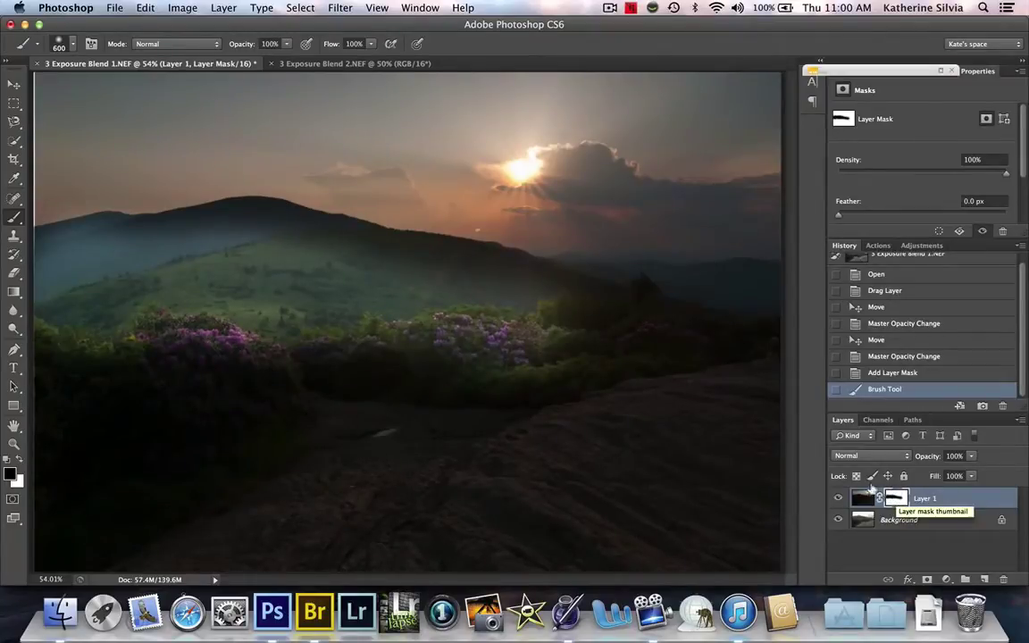
{"action": "mouse_move", "coordinate": [590, 340]}
{"action": "left_mouse_down"}
{"action": "mouse_move", "coordinate": [644, 322]}
{"action": "mouse_move", "coordinate": [736, 314]}
{"action": "mouse_move", "coordinate": [758, 404]}
{"action": "mouse_move", "coordinate": [510, 404]}
{"action": "mouse_move", "coordinate": [298, 362]}
{"action": "mouse_move", "coordinate": [161, 362]}
{"action": "mouse_move", "coordinate": [69, 379]}
{"action": "mouse_move", "coordinate": [161, 448]}
{"action": "mouse_move", "coordinate": [95, 473]}
{"action": "mouse_move", "coordinate": [138, 516]}
{"action": "mouse_move", "coordinate": [233, 490]}
{"action": "mouse_move", "coordinate": [357, 419]}
{"action": "mouse_move", "coordinate": [595, 482]}
{"action": "mouse_move", "coordinate": [474, 474]}
{"action": "mouse_move", "coordinate": [661, 465]}
{"action": "mouse_move", "coordinate": [643, 420]}
{"action": "mouse_move", "coordinate": [581, 413]}
{"action": "left_mouse_up"}
{"action": "mouse_move", "coordinate": [442, 509]}
{"action": "left_mouse_down"}
{"action": "mouse_move", "coordinate": [156, 464]}
{"action": "mouse_move", "coordinate": [45, 459]}
{"action": "mouse_move", "coordinate": [264, 246]}
{"action": "mouse_move", "coordinate": [514, 307]}
{"action": "mouse_move", "coordinate": [577, 268]}
{"action": "mouse_move", "coordinate": [720, 272]}
{"action": "left_mouse_up"}
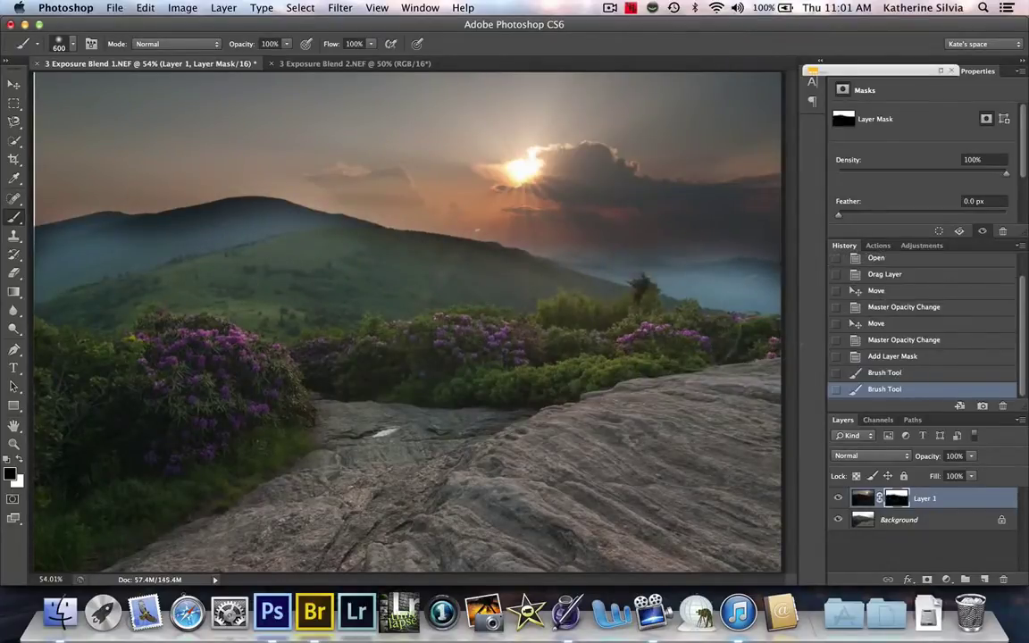
{"action": "mouse_move", "coordinate": [175, 346]}
{"action": "left_mouse_down"}
{"action": "mouse_move", "coordinate": [237, 237]}
{"action": "mouse_move", "coordinate": [230, 248]}
{"action": "mouse_move", "coordinate": [125, 278]}
{"action": "left_mouse_up"}
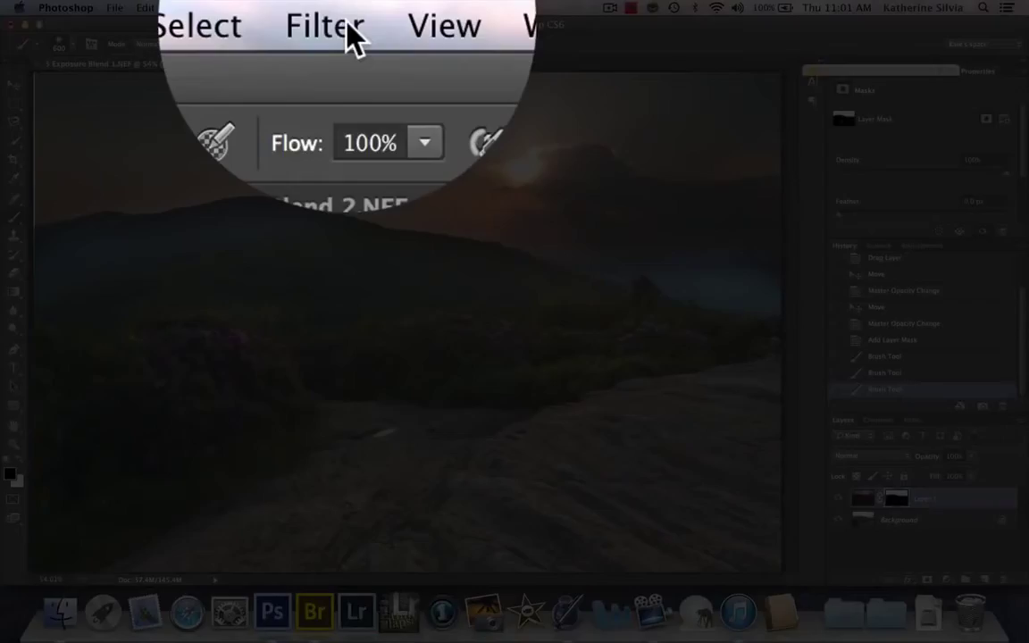
Step: Apply a Gaussian Blur with a 179.5-pixel radius to Layer 1's mask
{"action": "left_click", "coordinate": [346, 8]}
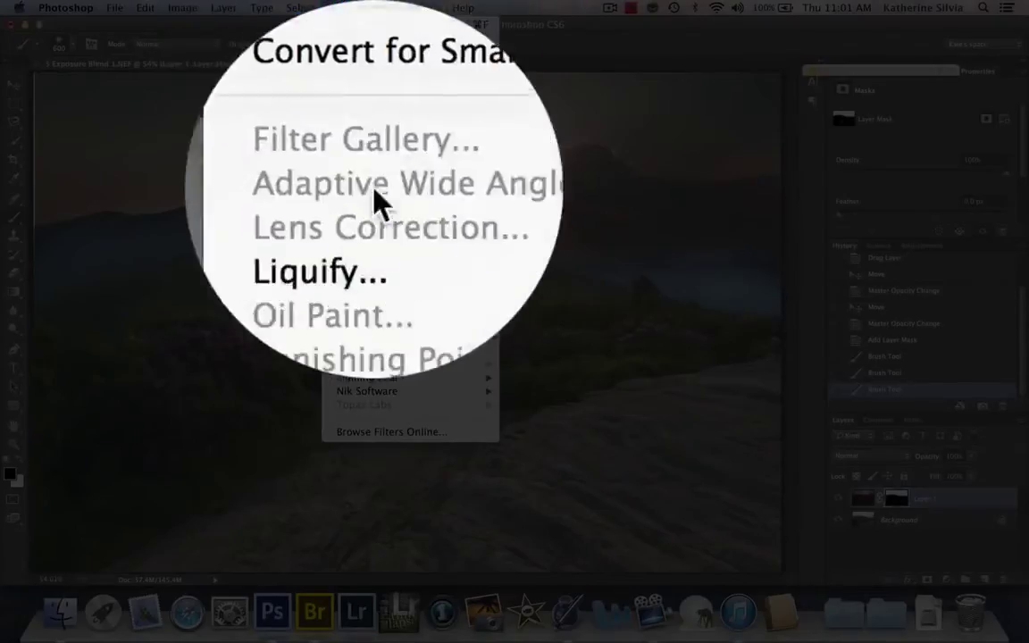
{"action": "mouse_move", "coordinate": [407, 188]}
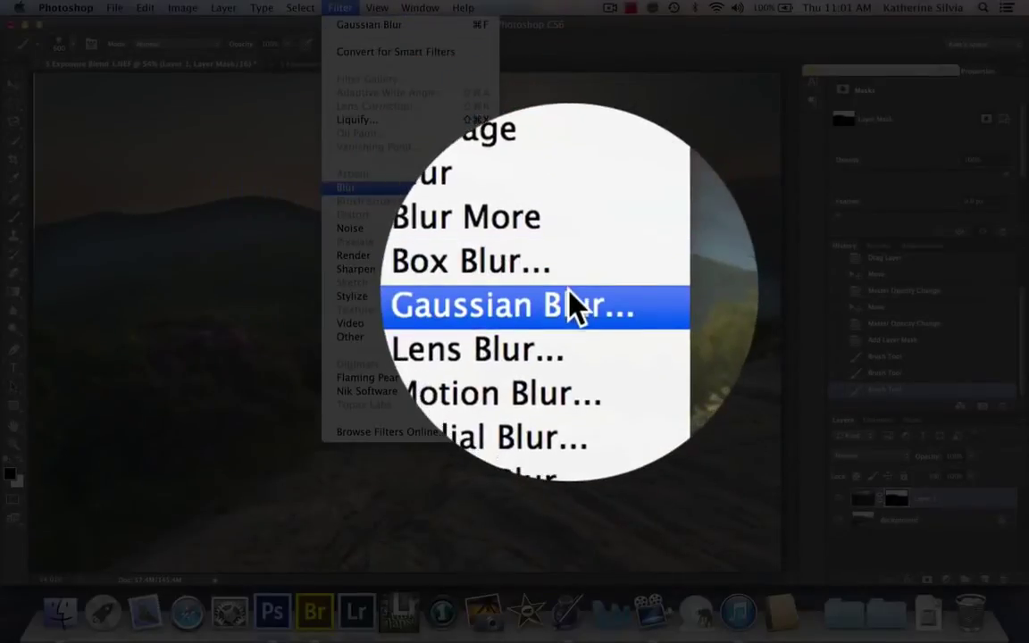
{"action": "left_click", "coordinate": [570, 302]}
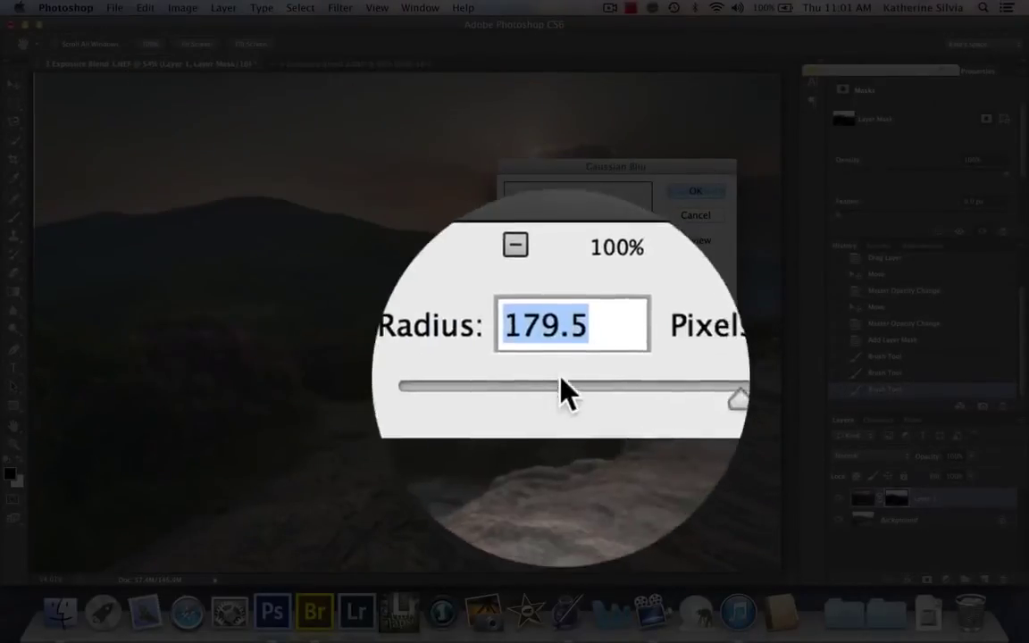
{"action": "left_click", "coordinate": [535, 379]}
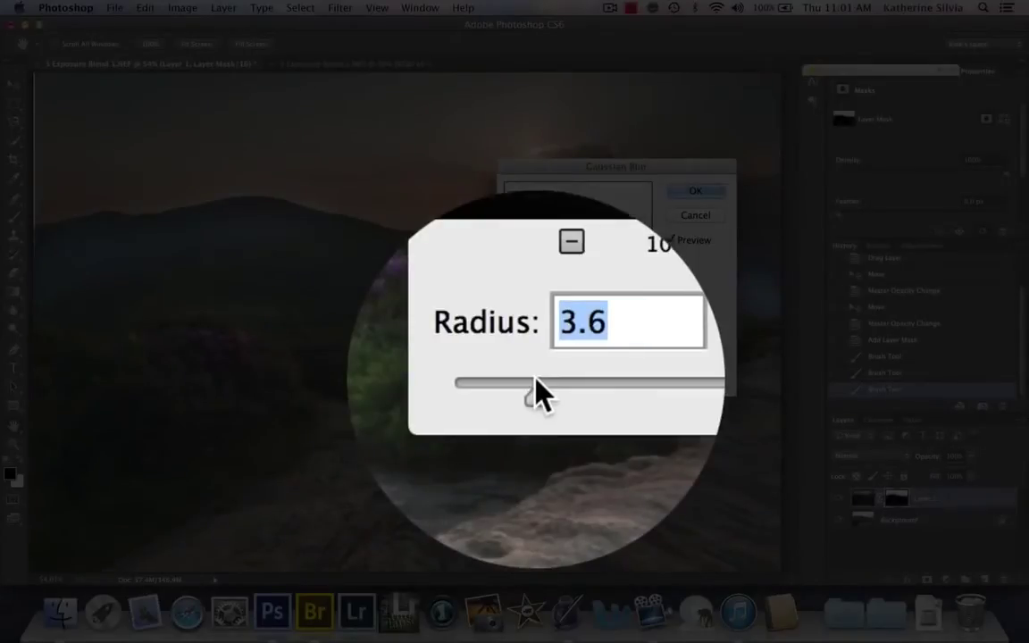
{"action": "left_click_drag", "start_coordinate": [536, 384], "coordinate": [606, 384]}
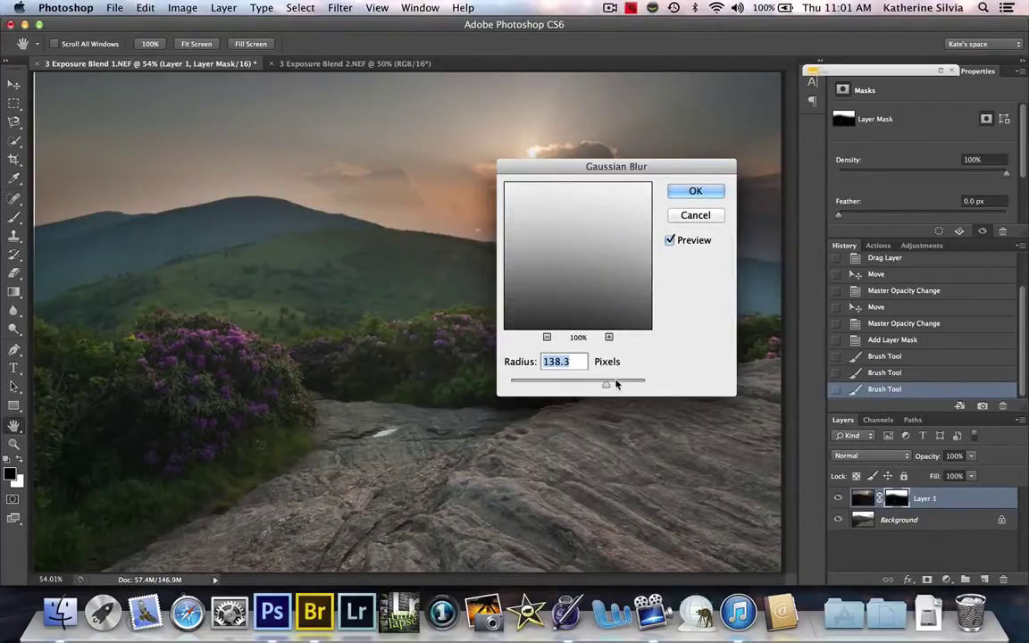
{"action": "left_click", "coordinate": [616, 384]}
{"action": "left_click", "coordinate": [690, 191]}
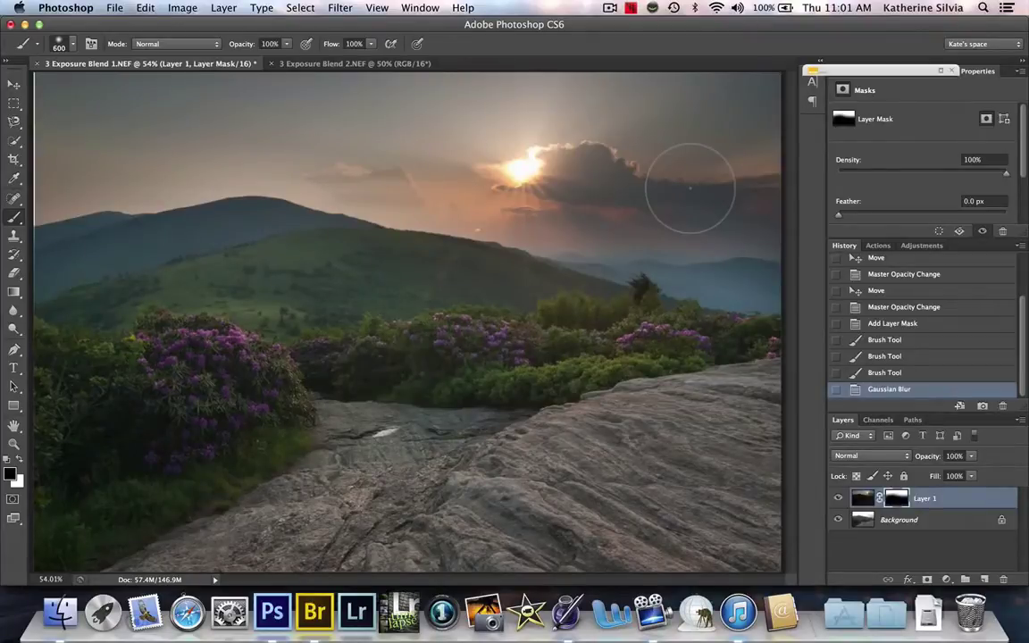
Step: Revert to the Add Layer Mask history state and set brush opacity to 17%
{"action": "left_click", "coordinate": [894, 324]}
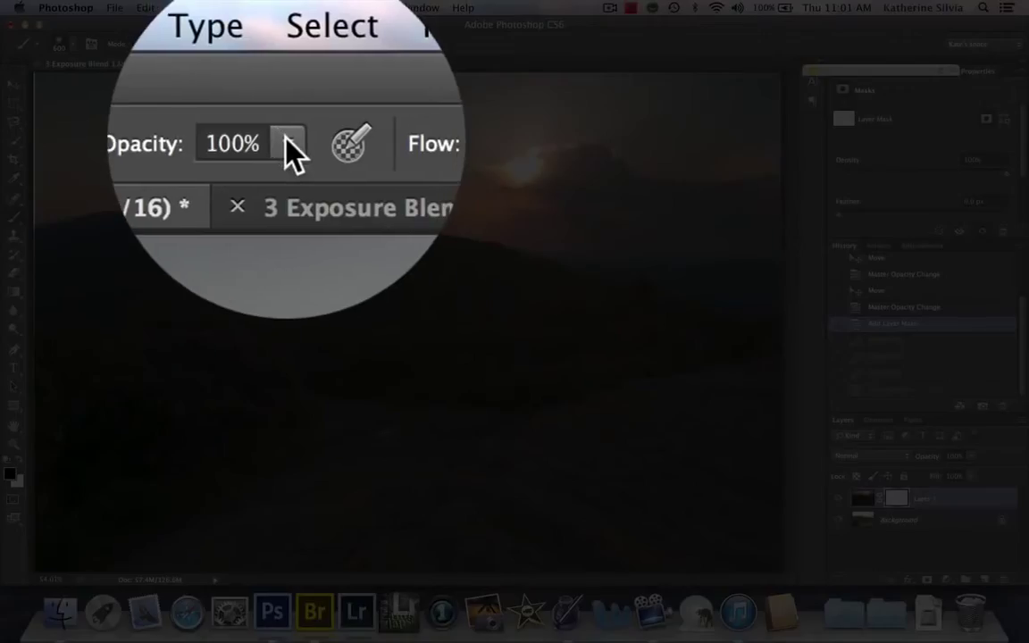
{"action": "left_click", "coordinate": [287, 43]}
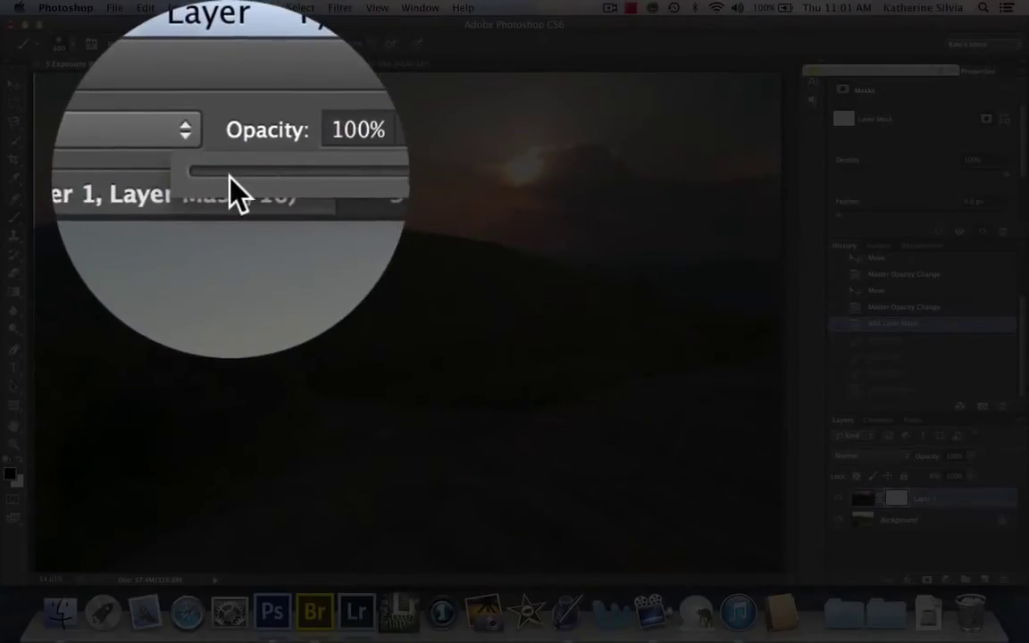
{"action": "left_click", "coordinate": [231, 183]}
{"action": "left_click", "coordinate": [274, 447]}
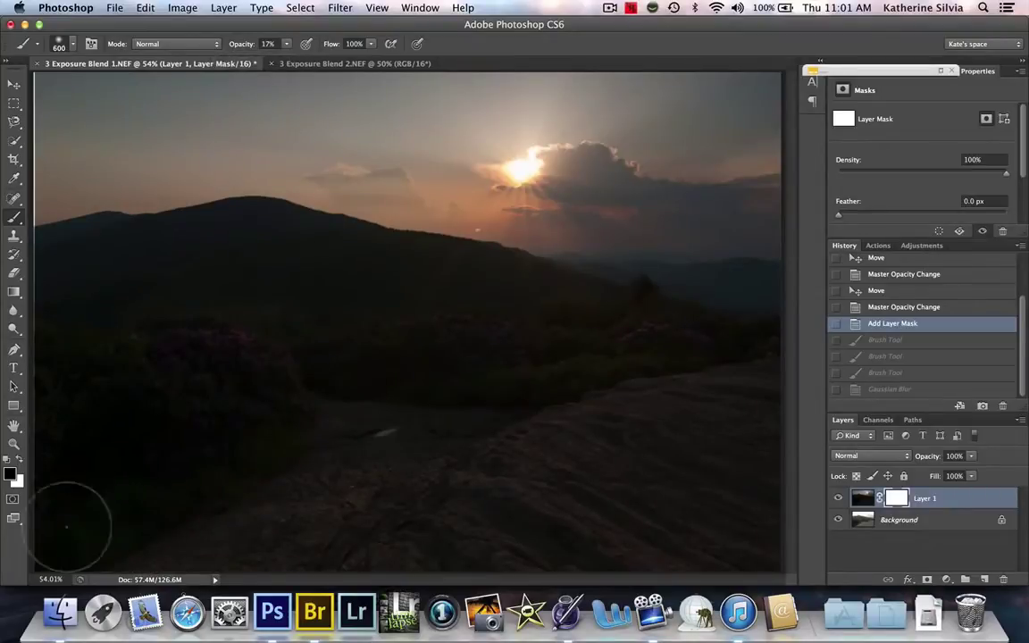
Step: At 17% opacity, paint the mask over the foreground rocks, middle-ground hills and trees
{"action": "left_click_drag", "start_coordinate": [157, 524], "coordinate": [775, 536]}
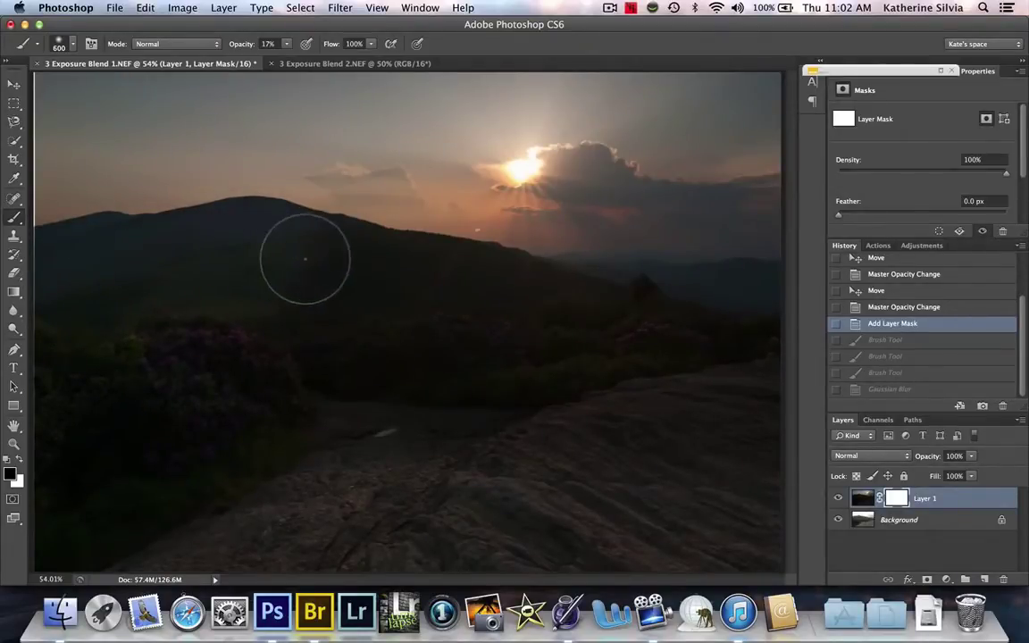
{"action": "mouse_move", "coordinate": [453, 300]}
{"action": "left_mouse_down"}
{"action": "mouse_move", "coordinate": [757, 320]}
{"action": "mouse_move", "coordinate": [588, 363]}
{"action": "mouse_move", "coordinate": [151, 361]}
{"action": "mouse_move", "coordinate": [346, 403]}
{"action": "mouse_move", "coordinate": [517, 462]}
{"action": "mouse_move", "coordinate": [165, 447]}
{"action": "mouse_move", "coordinate": [77, 389]}
{"action": "mouse_move", "coordinate": [151, 382]}
{"action": "mouse_move", "coordinate": [149, 356]}
{"action": "mouse_move", "coordinate": [46, 313]}
{"action": "mouse_move", "coordinate": [48, 283]}
{"action": "mouse_move", "coordinate": [187, 272]}
{"action": "left_mouse_up"}
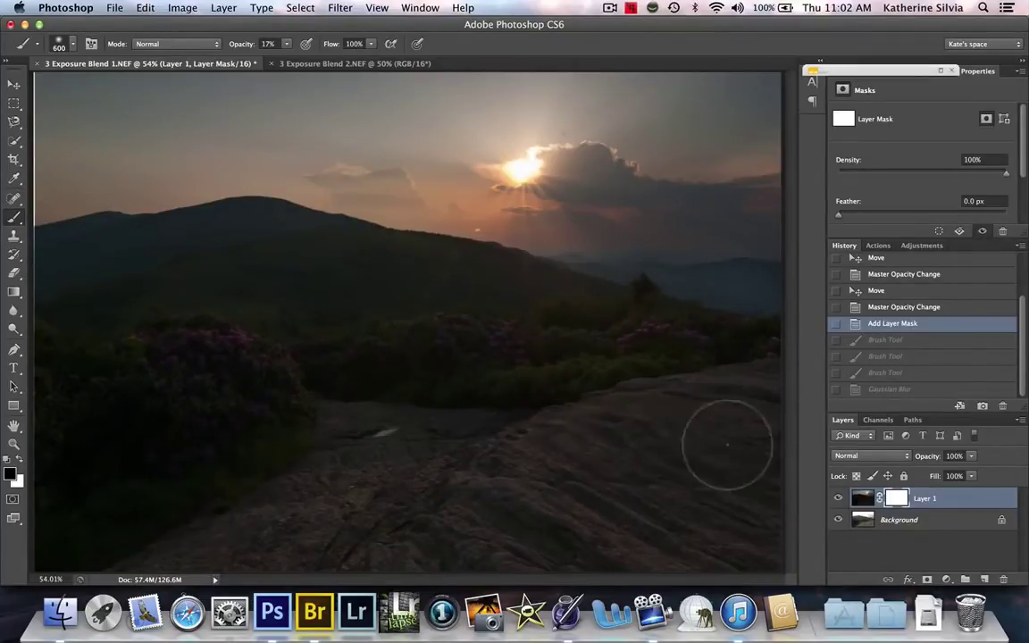
{"action": "left_click_drag", "start_coordinate": [92, 527], "coordinate": [228, 539]}
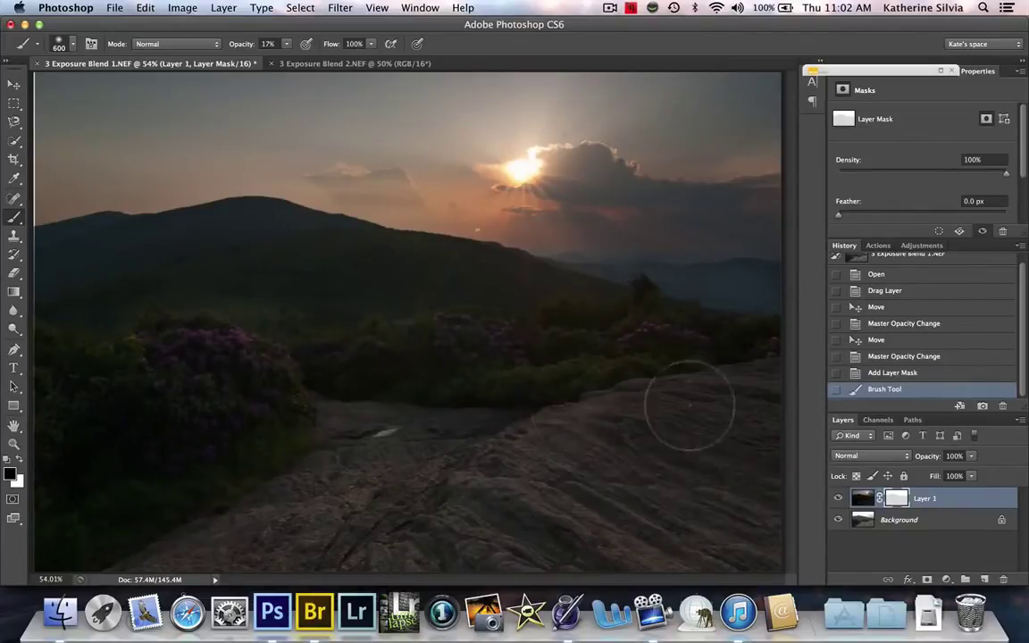
{"action": "mouse_move", "coordinate": [760, 382]}
{"action": "left_mouse_down"}
{"action": "mouse_move", "coordinate": [691, 442]}
{"action": "mouse_move", "coordinate": [723, 473]}
{"action": "mouse_move", "coordinate": [758, 487]}
{"action": "mouse_move", "coordinate": [603, 492]}
{"action": "mouse_move", "coordinate": [536, 527]}
{"action": "left_mouse_up"}
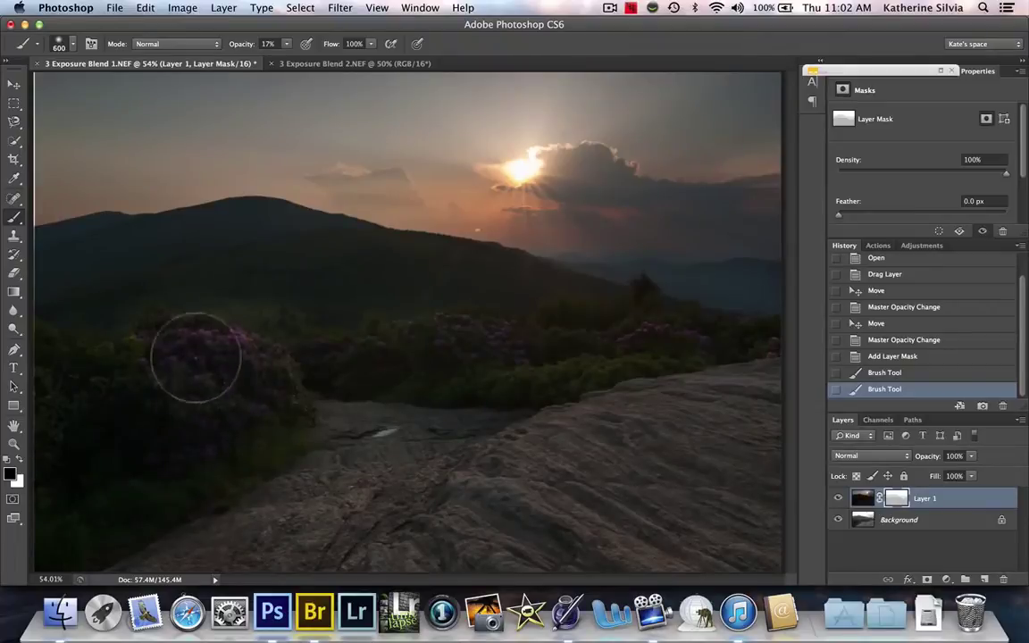
{"action": "mouse_move", "coordinate": [399, 388]}
{"action": "left_mouse_down"}
{"action": "mouse_move", "coordinate": [552, 366]}
{"action": "mouse_move", "coordinate": [654, 373]}
{"action": "mouse_move", "coordinate": [748, 363]}
{"action": "left_mouse_up"}
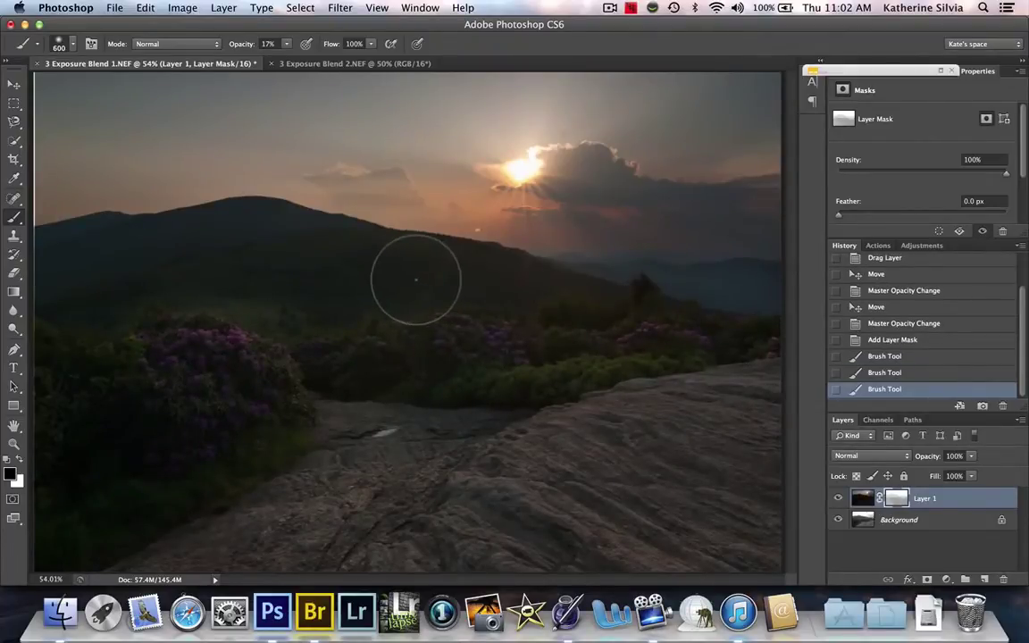
Step: Lower brush opacity to 6% and paint over the left flower bushes
{"action": "mouse_move", "coordinate": [295, 63]}
{"action": "left_mouse_down"}
{"action": "mouse_move", "coordinate": [259, 41]}
{"action": "mouse_move", "coordinate": [276, 57]}
{"action": "left_mouse_up"}
{"action": "key", "text": "0"}
{"action": "key", "text": "6"}
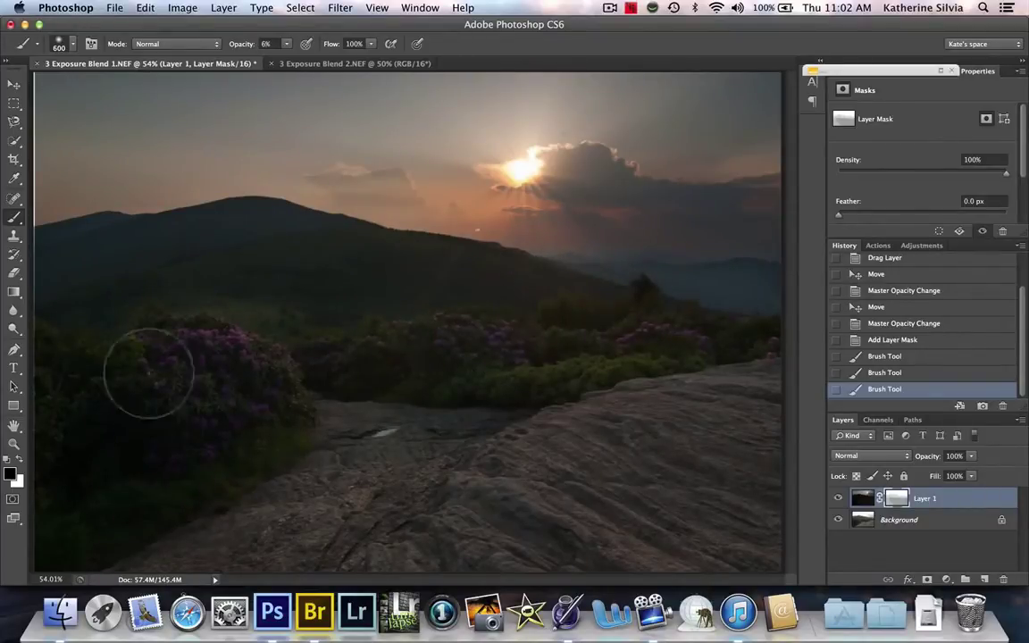
{"action": "left_click_drag", "start_coordinate": [142, 367], "coordinate": [268, 388]}
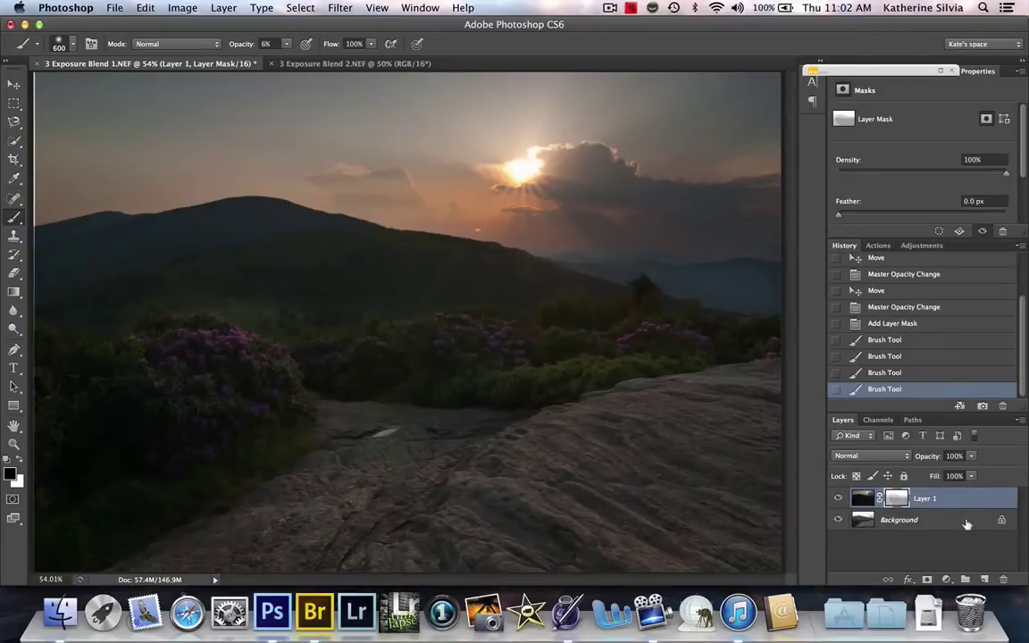
Step: Toggle Layer 1's visibility off and on to compare, then flatten into one Background layer
{"action": "left_click", "coordinate": [837, 497]}
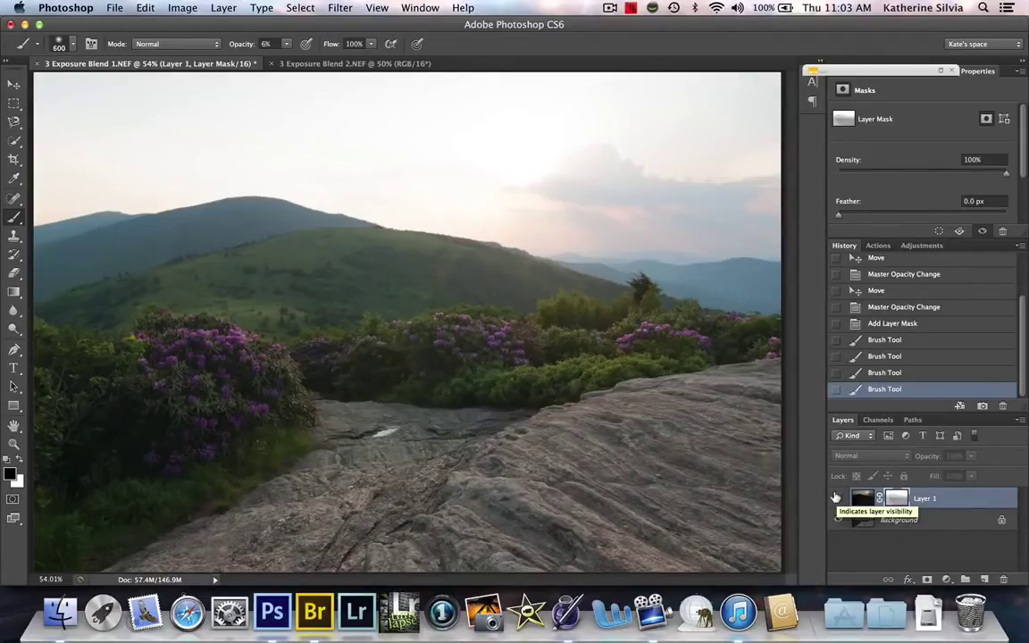
{"action": "left_click", "coordinate": [836, 497]}
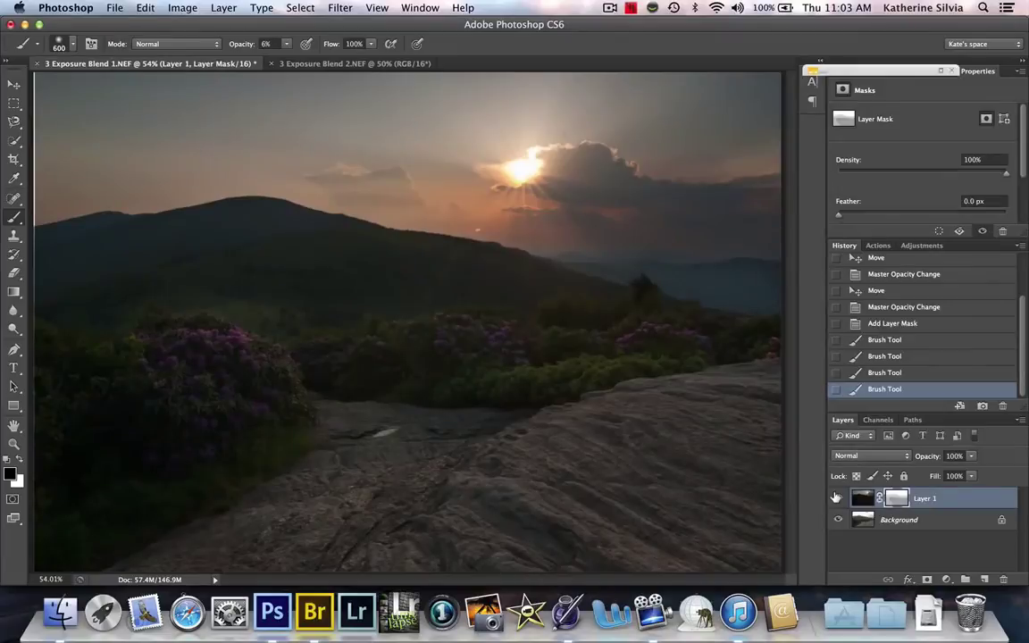
{"action": "right_click", "coordinate": [900, 520]}
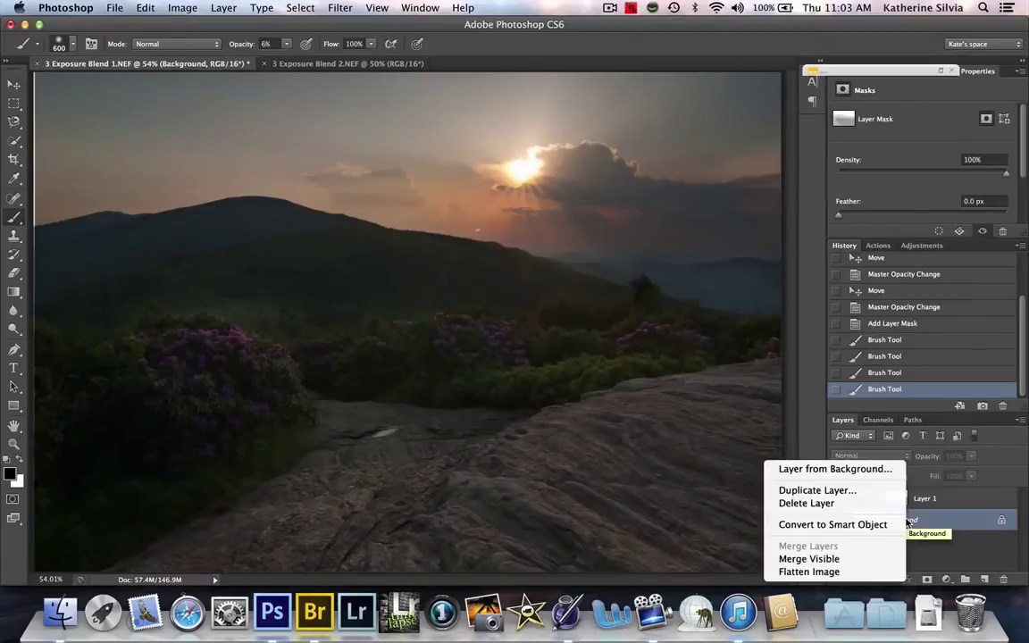
{"action": "left_click", "coordinate": [875, 576]}
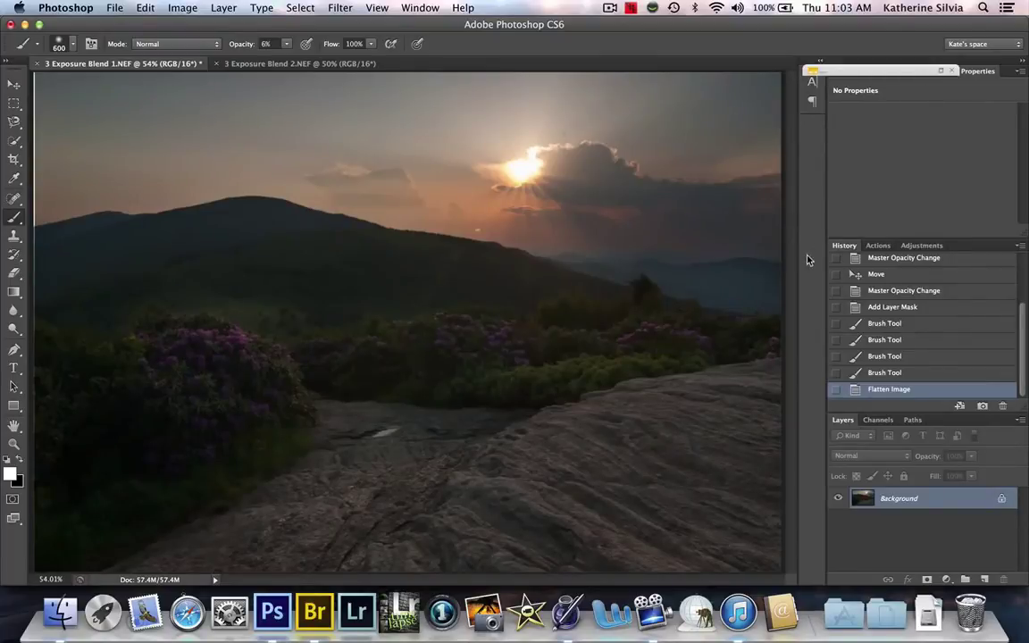
Step: Zoom to 100% to inspect the flattened blend's detail, then fit the image to screen
{"action": "key", "text": "z"}
{"action": "left_click", "coordinate": [80, 167]}
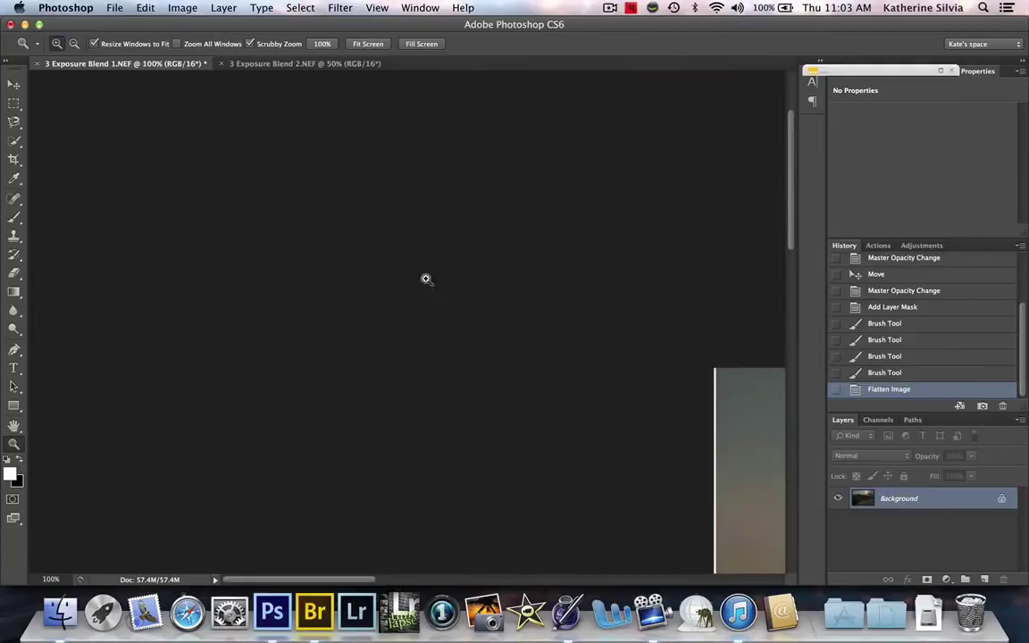
{"action": "scroll", "coordinate": [478, 307], "scroll_direction": "down", "scroll_amount": 5}
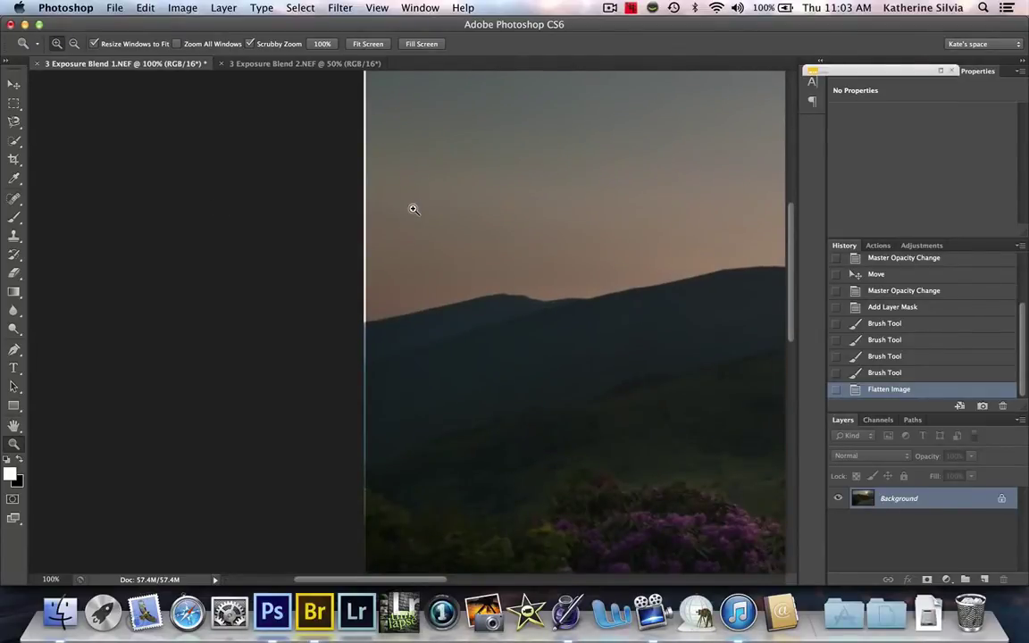
{"action": "scroll", "coordinate": [414, 210], "scroll_direction": "up", "scroll_amount": 2}
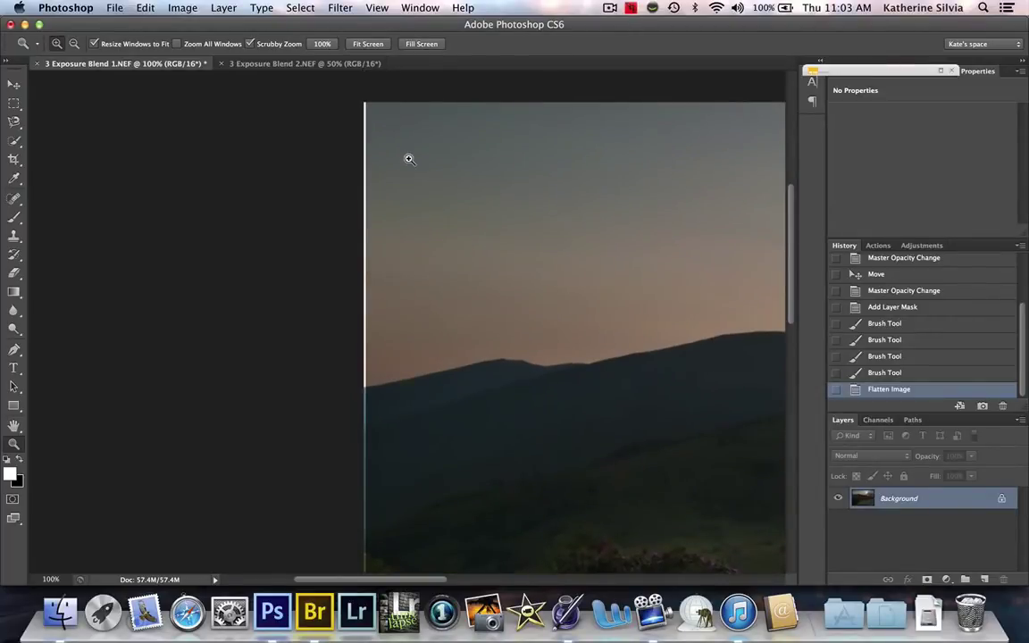
{"action": "left_click", "coordinate": [365, 44]}
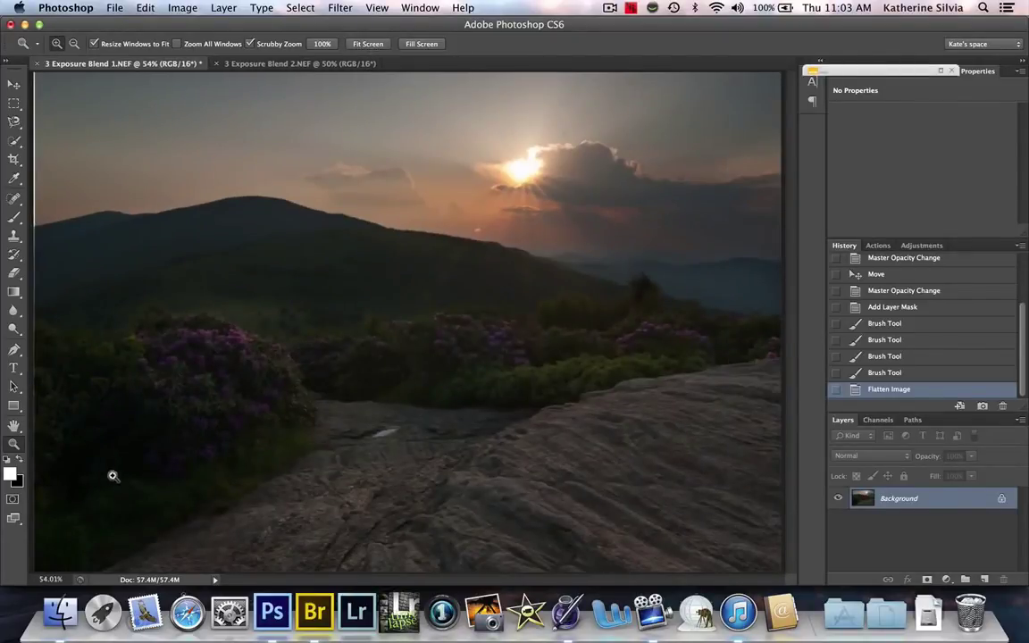